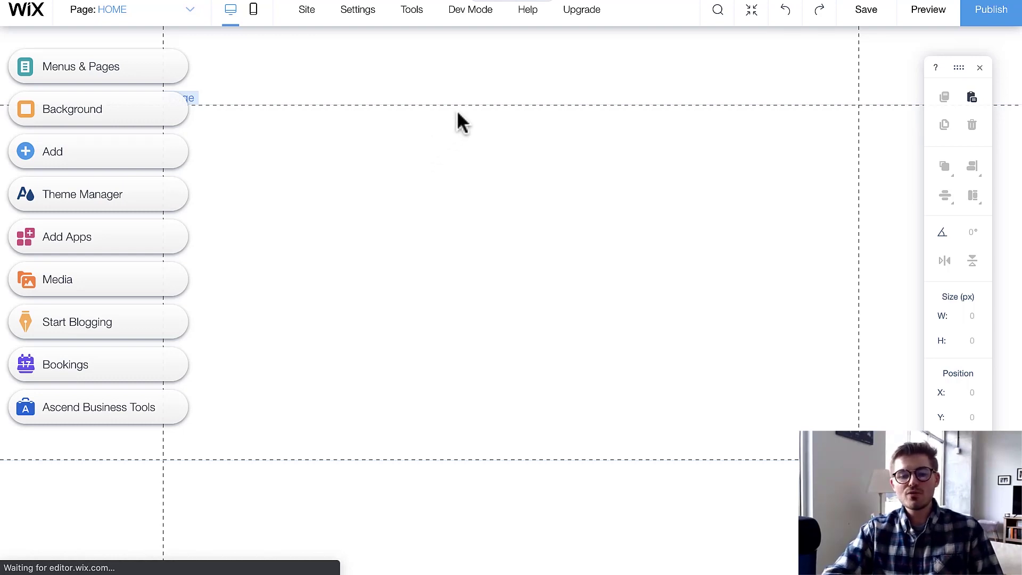
Turn on Velo Dev Mode from the top bar's Dev Mode menu.
mouse_move(473, 22)
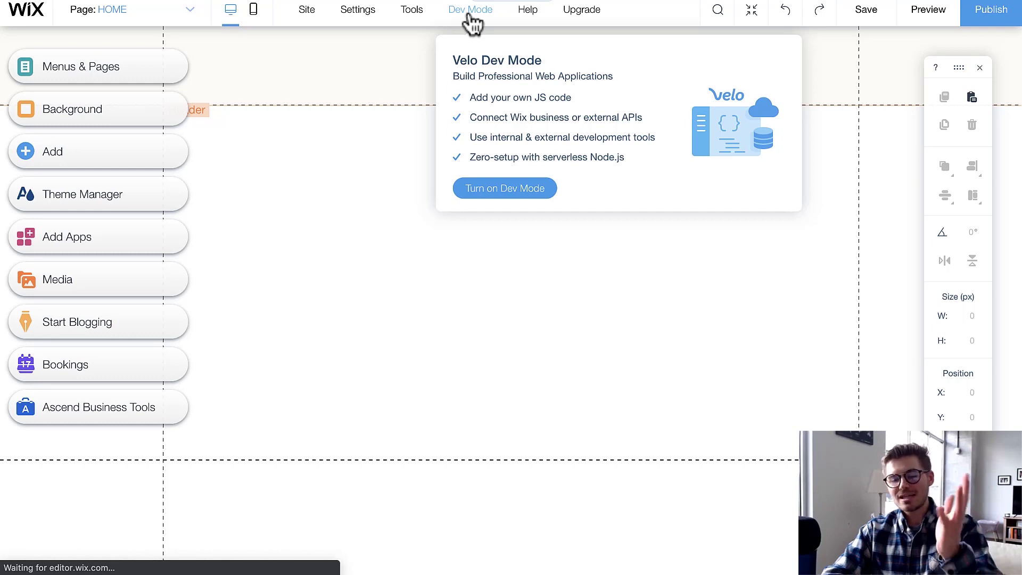
click(490, 191)
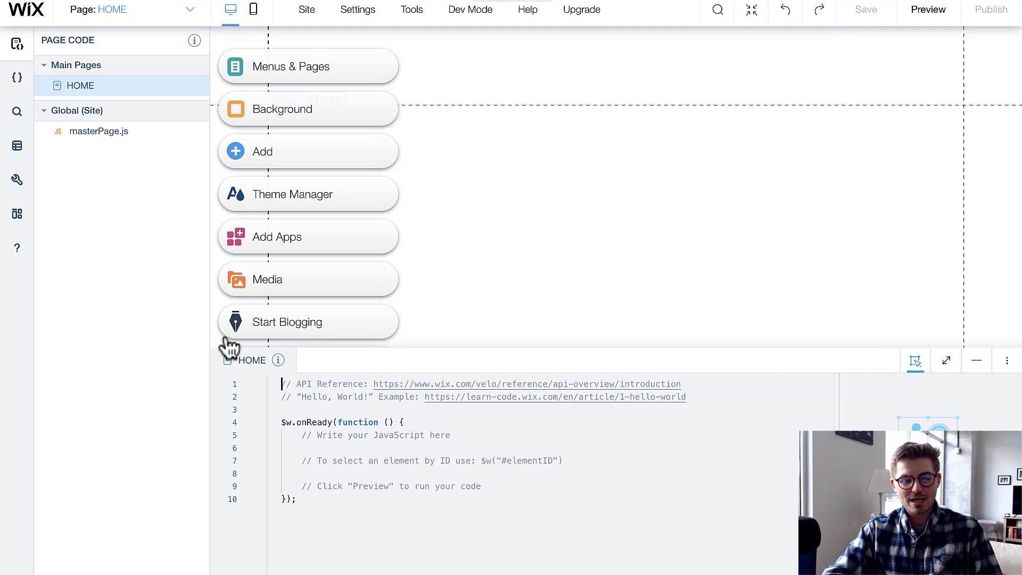
Collapse the Page Code sidebar, minimize the code panel, and select the HOME page canvas.
click(210, 313)
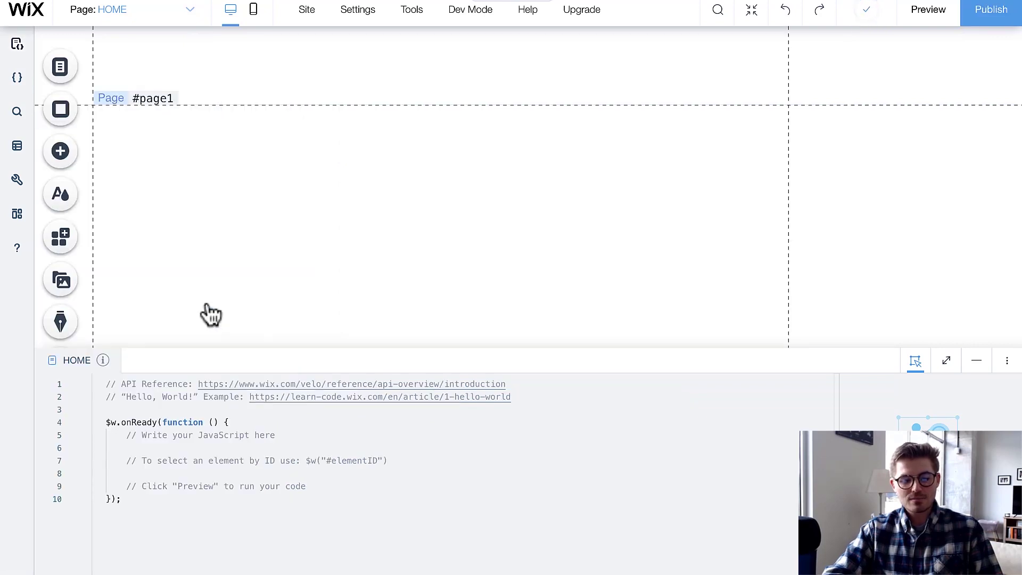
click(979, 364)
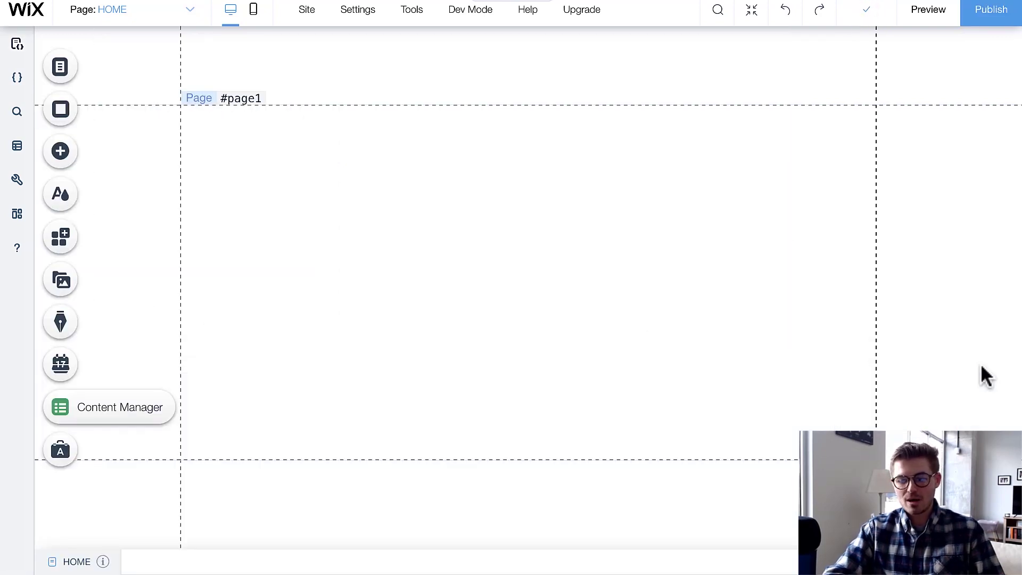
click(591, 223)
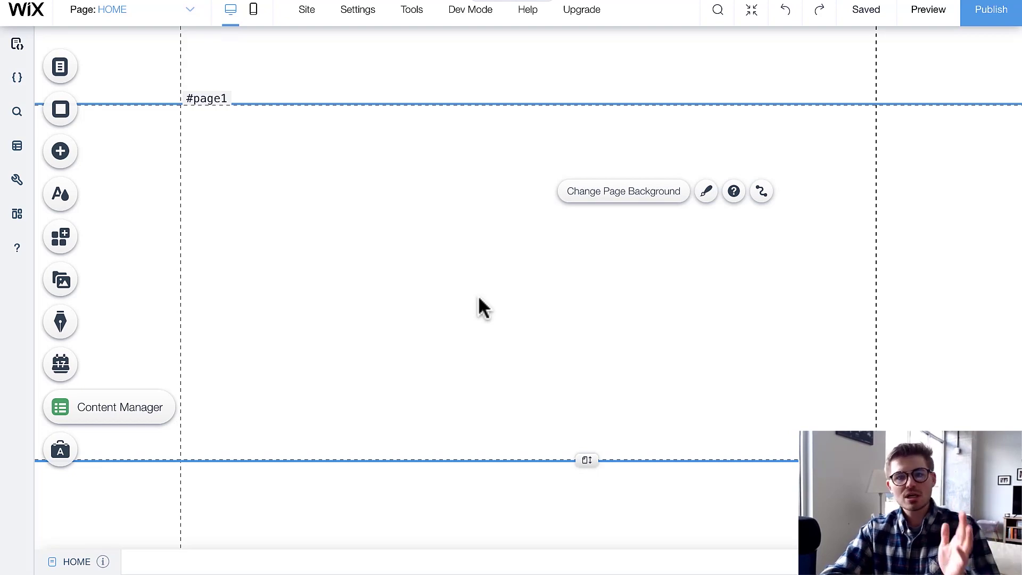
Start a new collection from Content Manager and browse the Blank, Team, Portfolio and Recipes templates.
click(61, 410)
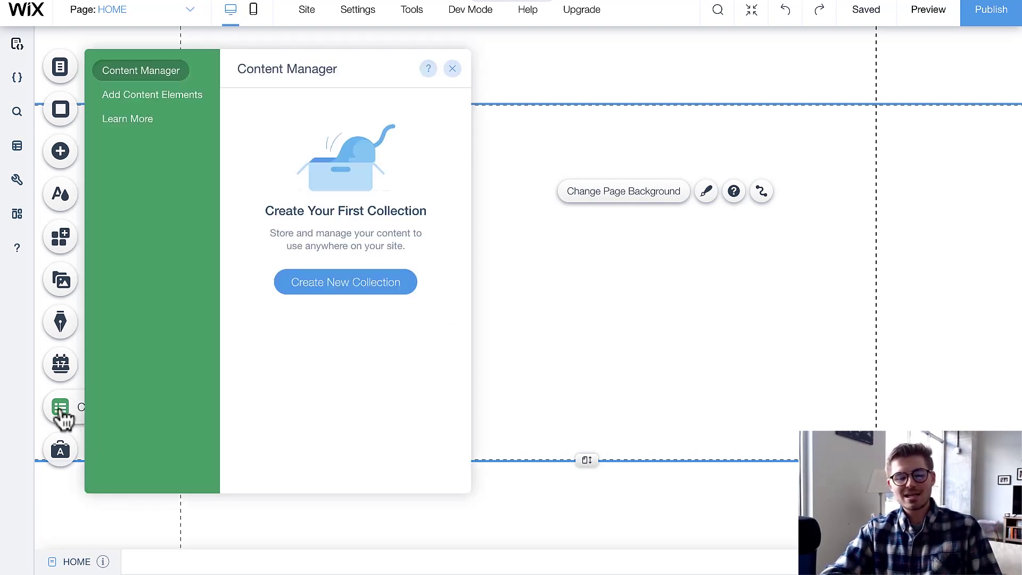
click(354, 298)
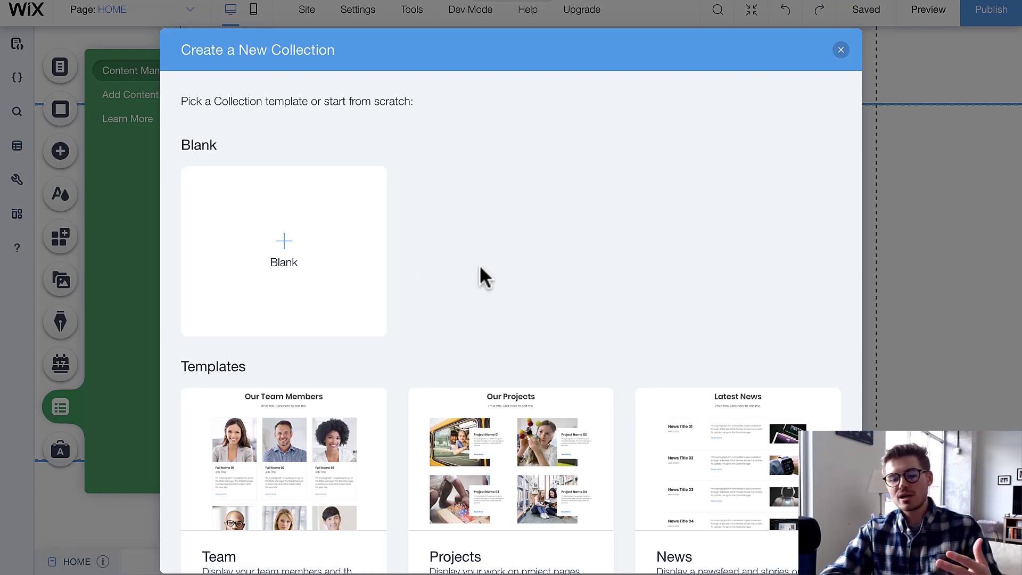
scroll(408, 359, down, 4)
scroll(394, 416, down, 1)
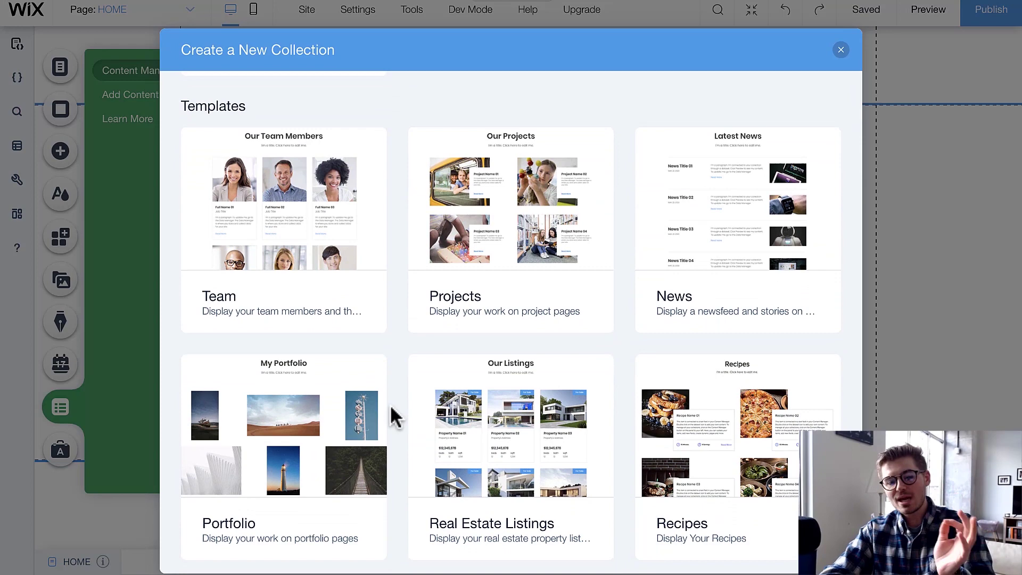
scroll(388, 381, down, 1)
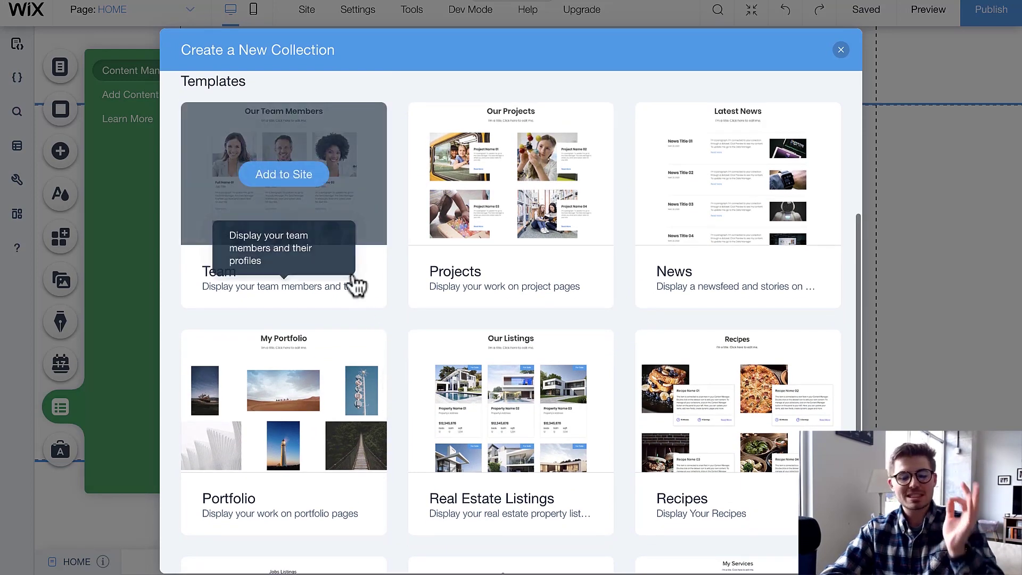
scroll(390, 413, down, 2)
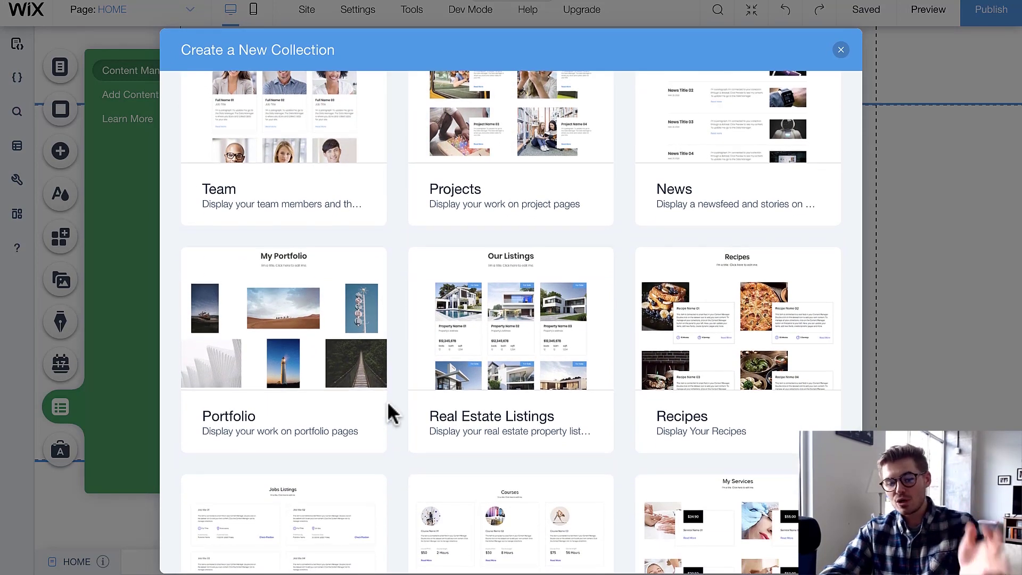
scroll(388, 405, down, 3)
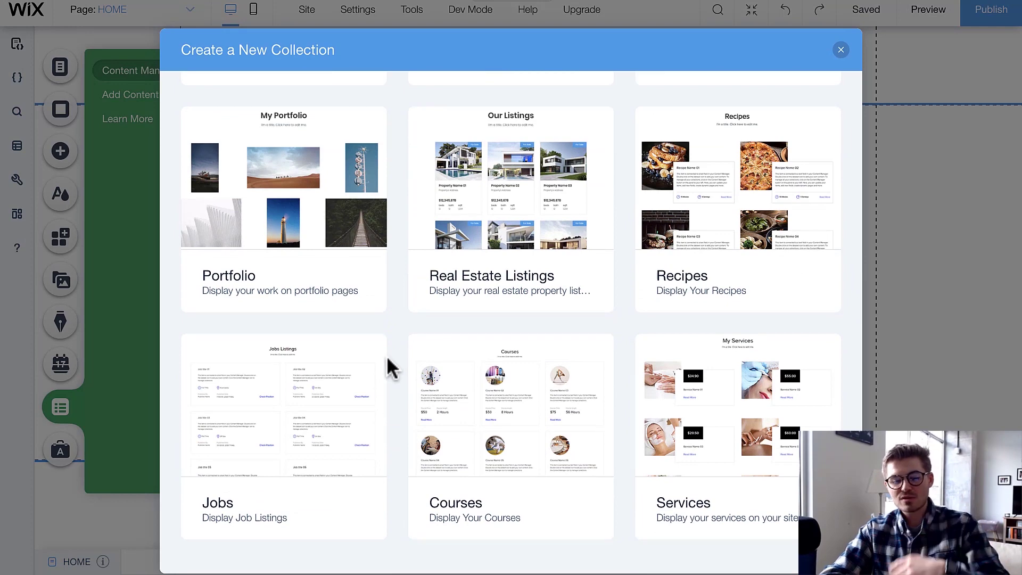
scroll(388, 349, up, 10)
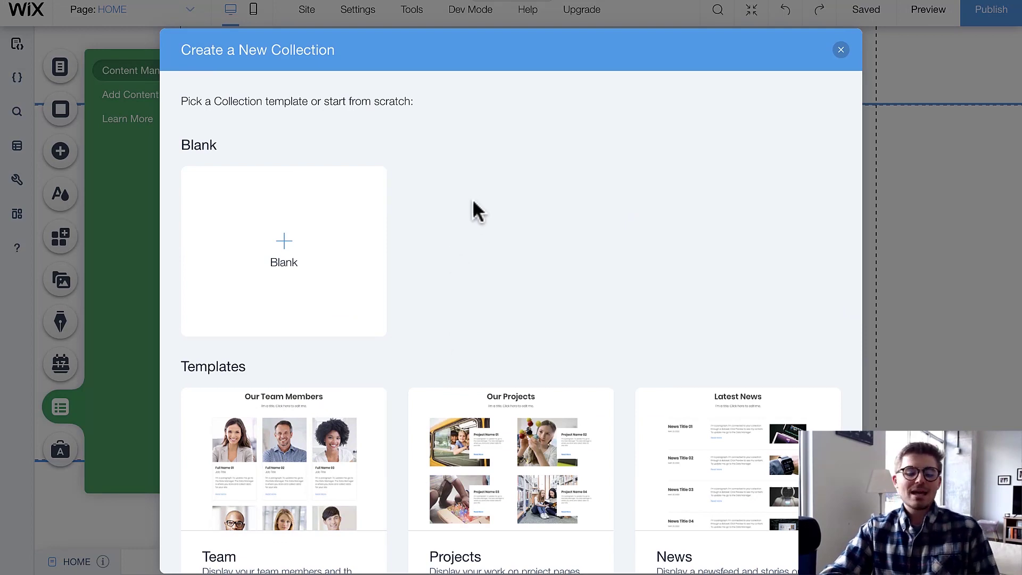
Choose a Blank collection named 'User Profile' and expand the 'What's this collection for?' options.
click(296, 262)
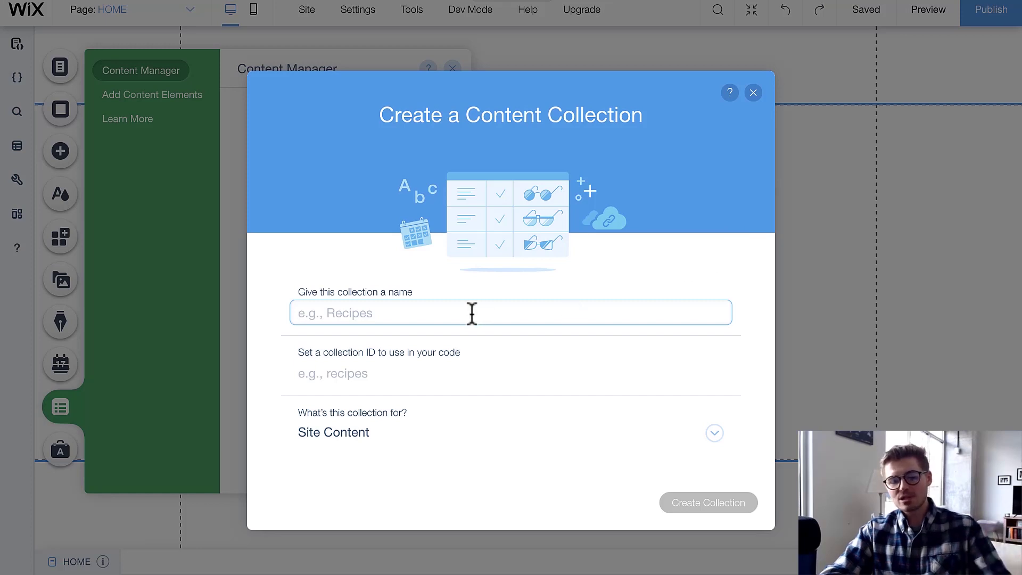
text(Use)
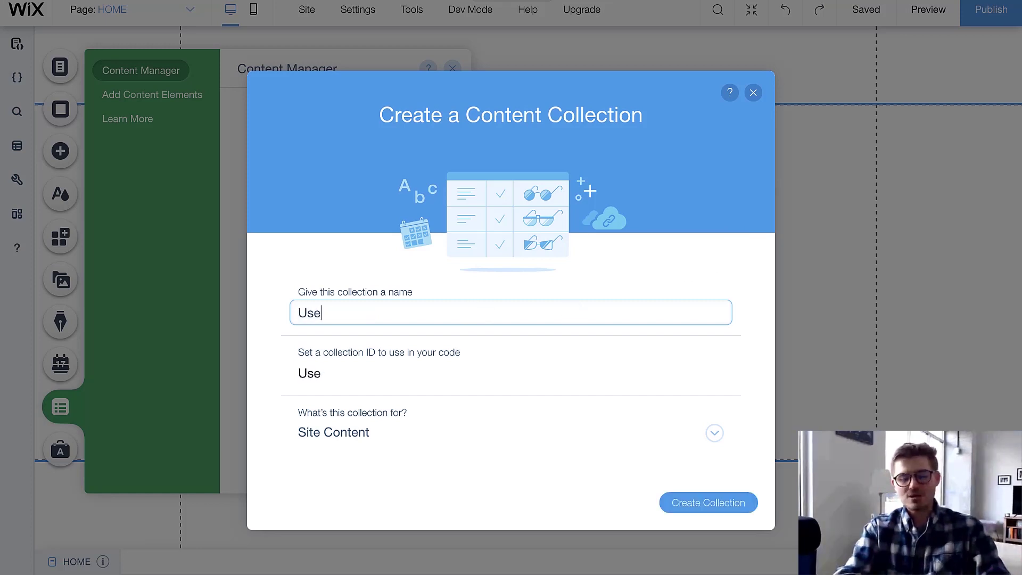
text(r Profile)
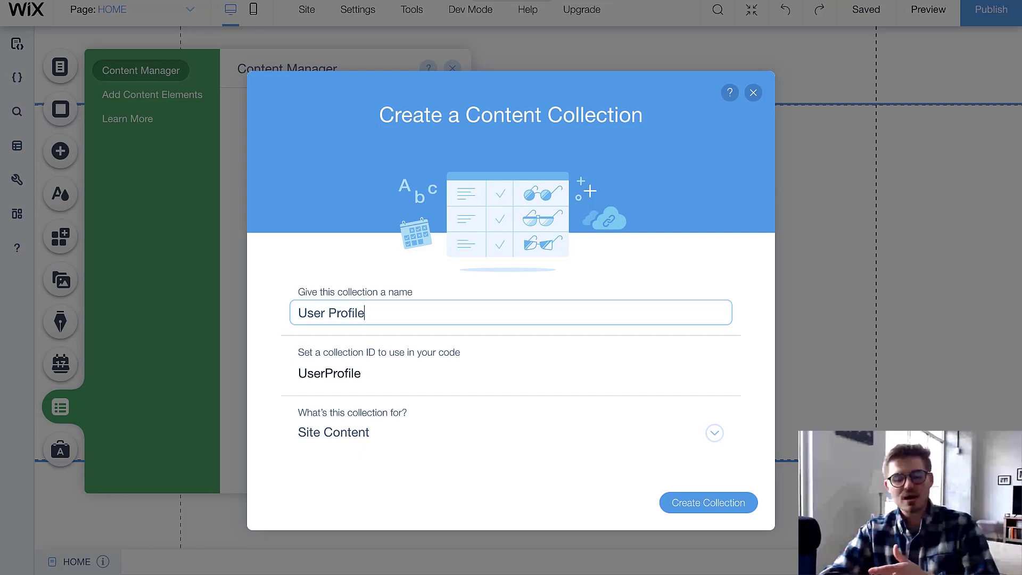
click(353, 436)
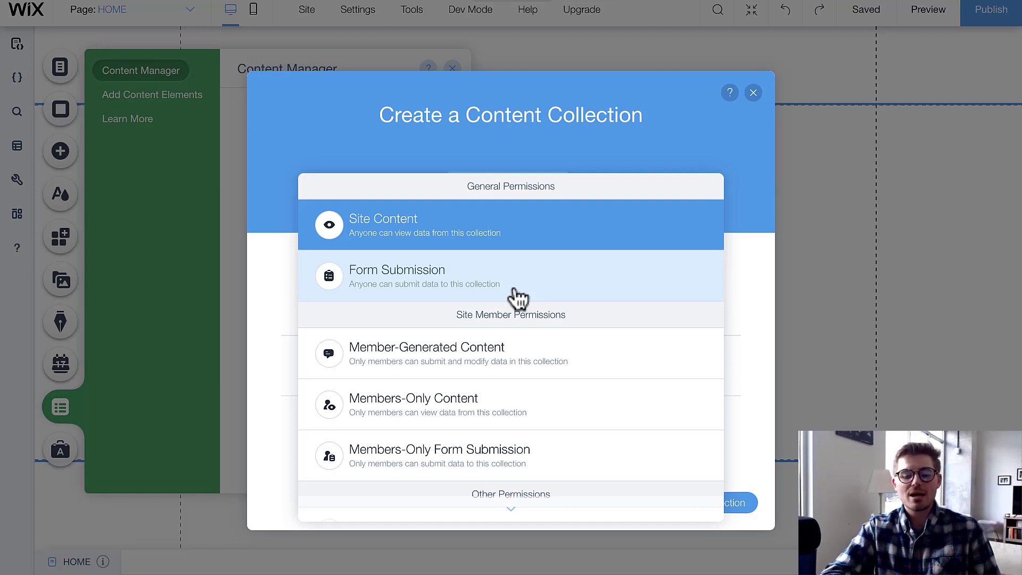
scroll(519, 297, down, 2)
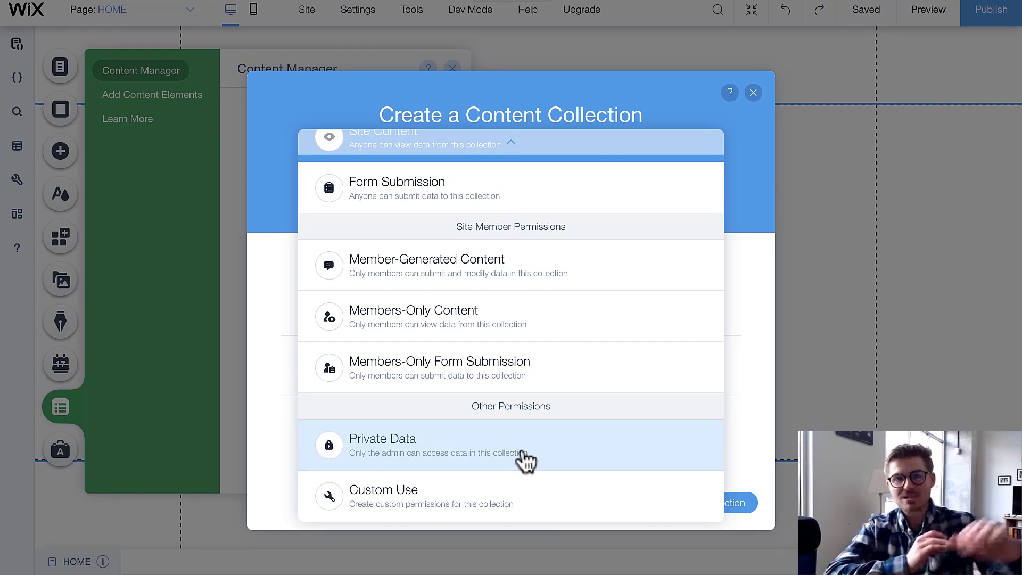
Choose Custom Use with read set to Anyone and create, update, delete set to Admin.
click(504, 506)
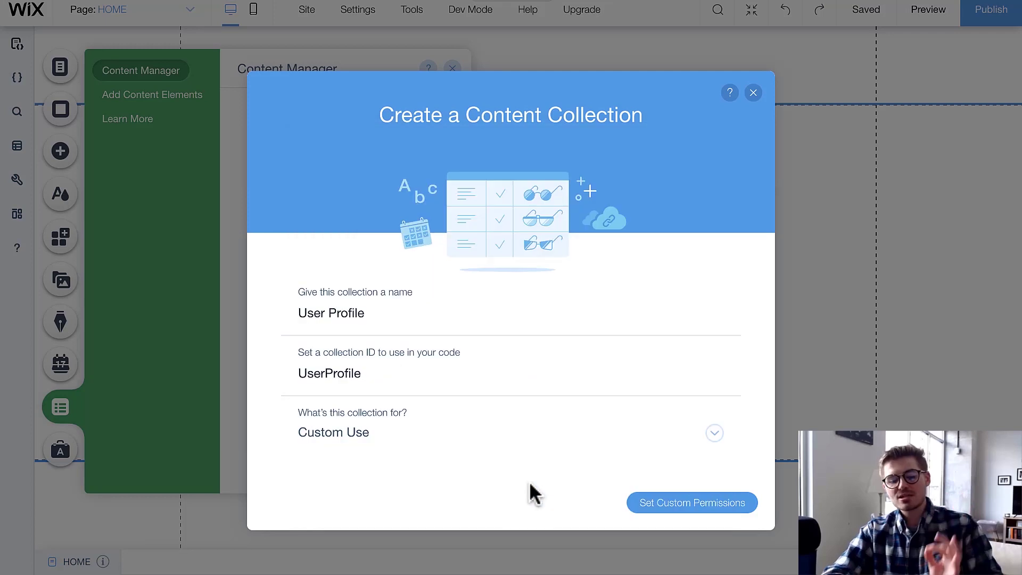
click(650, 504)
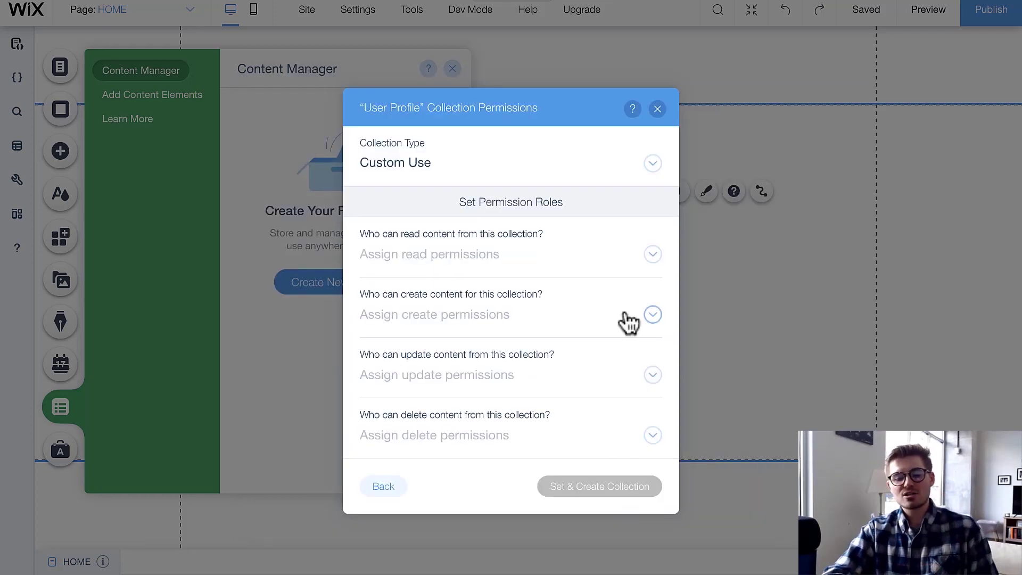
click(560, 260)
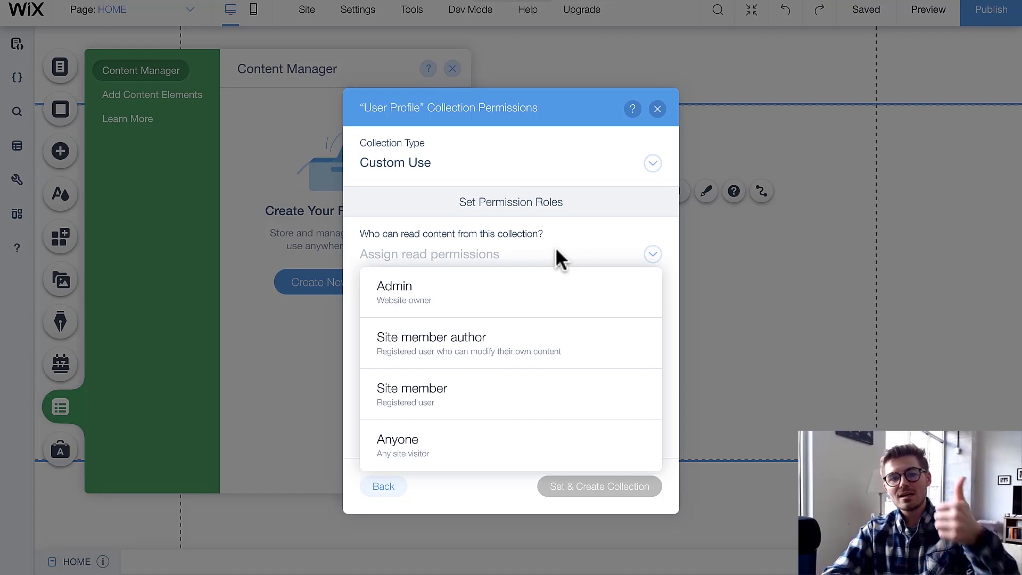
click(485, 442)
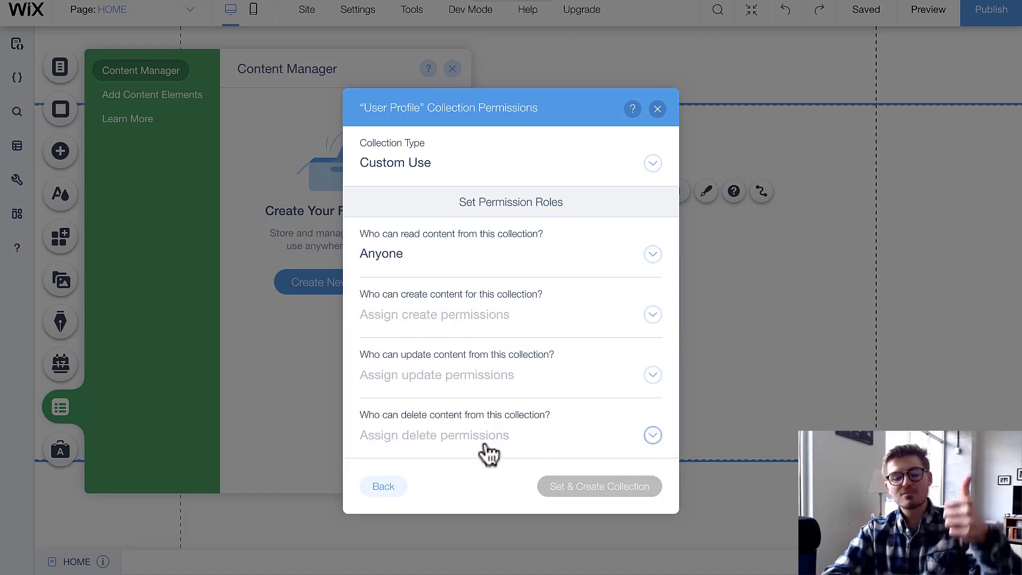
click(493, 321)
click(461, 354)
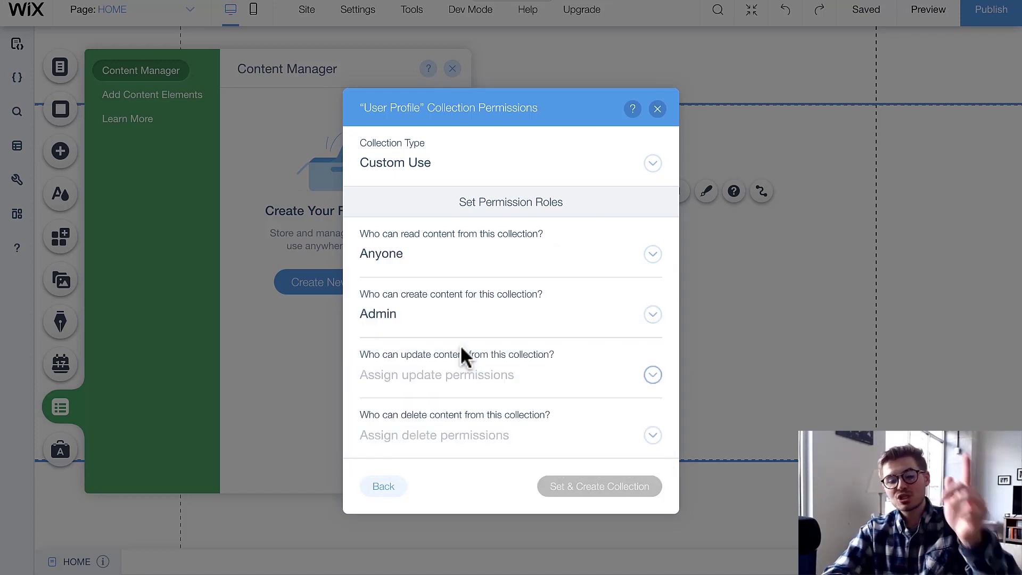
click(447, 386)
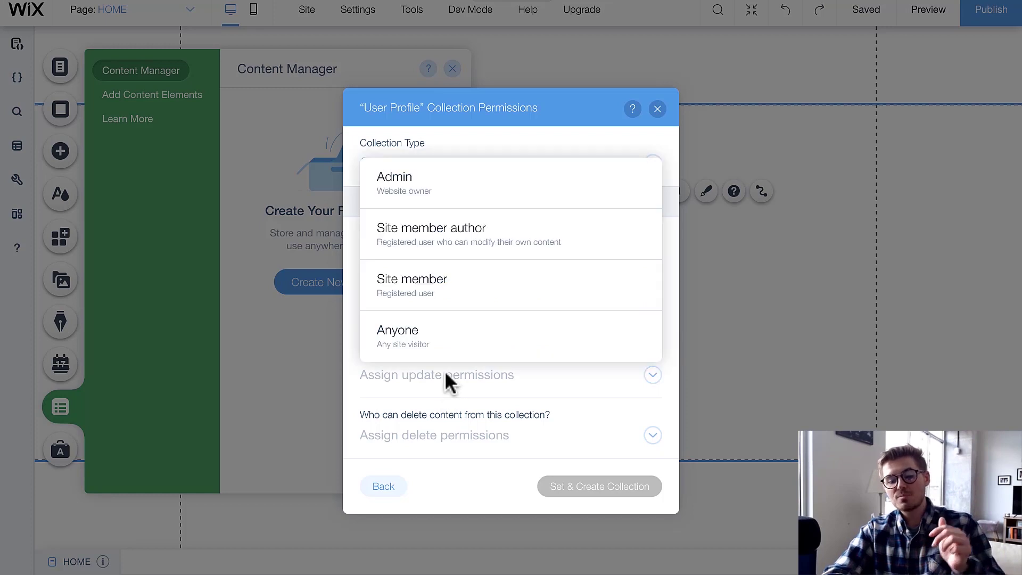
click(448, 201)
click(426, 444)
click(446, 261)
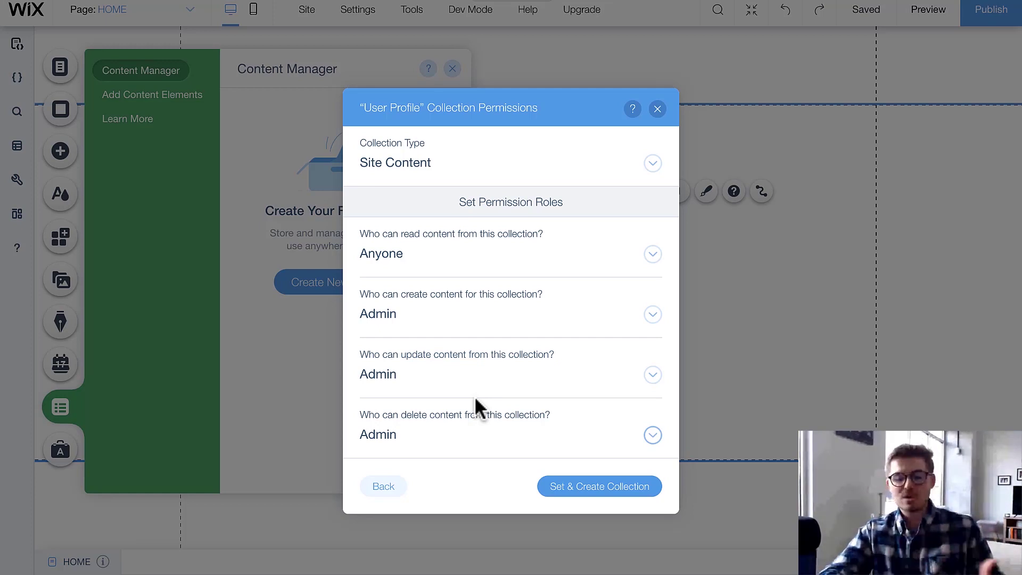
Create the User Profile collection with these permissions and dismiss the 2-step verification banner.
click(598, 487)
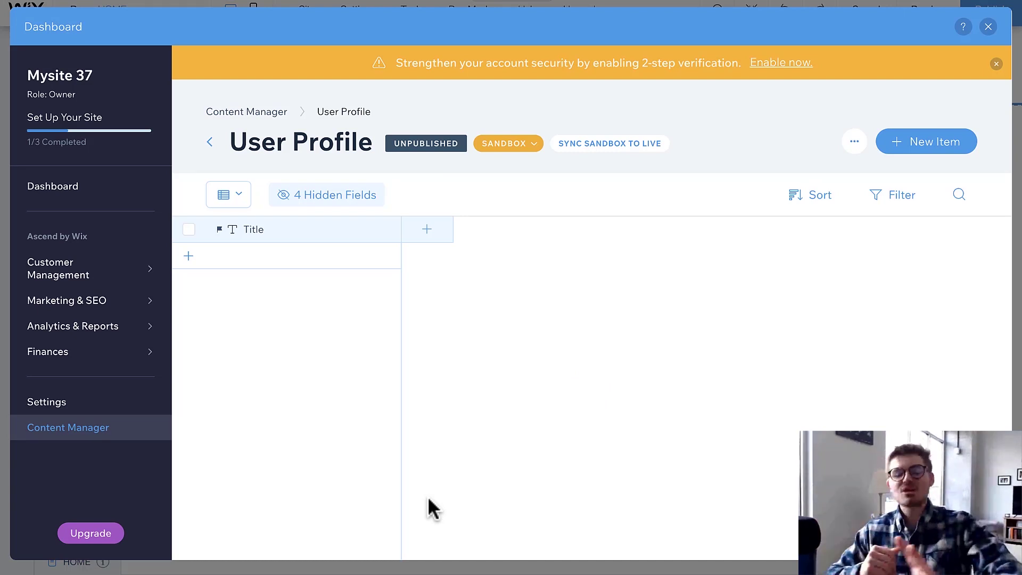
click(996, 63)
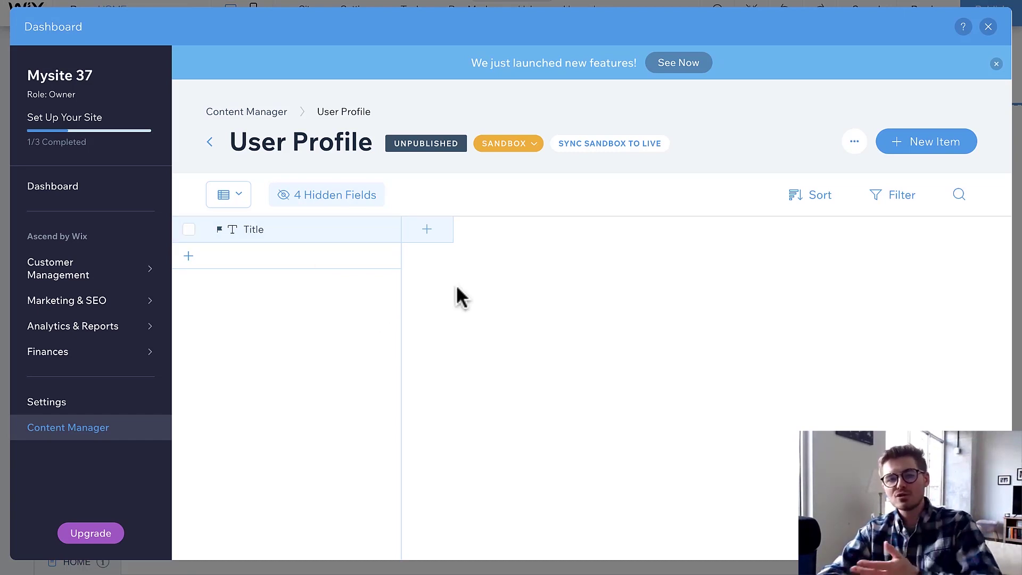
Add a 'Profile Name' field of type Text to the collection and save it.
click(428, 229)
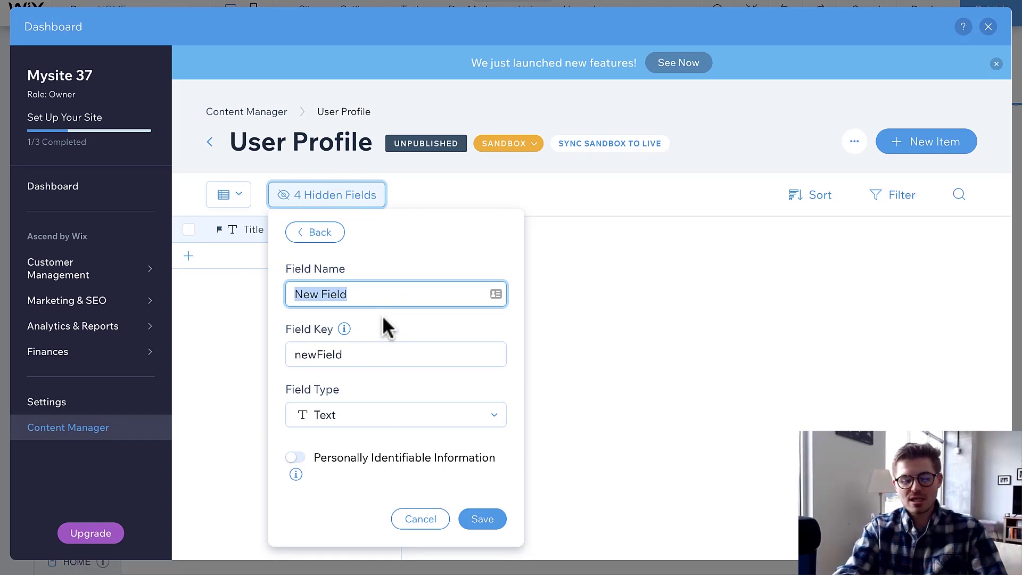
text(Profile Name)
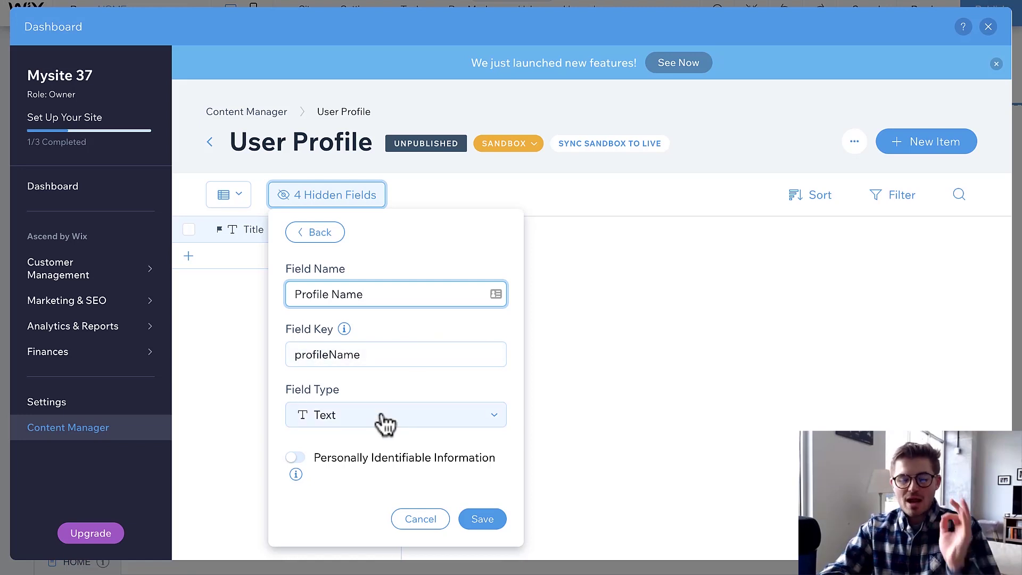
click(344, 422)
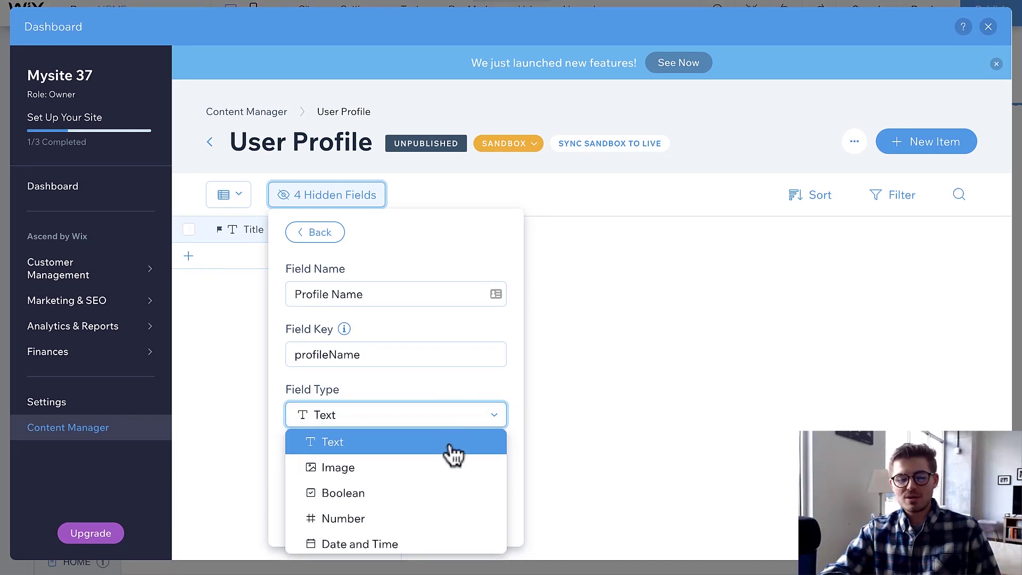
scroll(452, 453, down, 1)
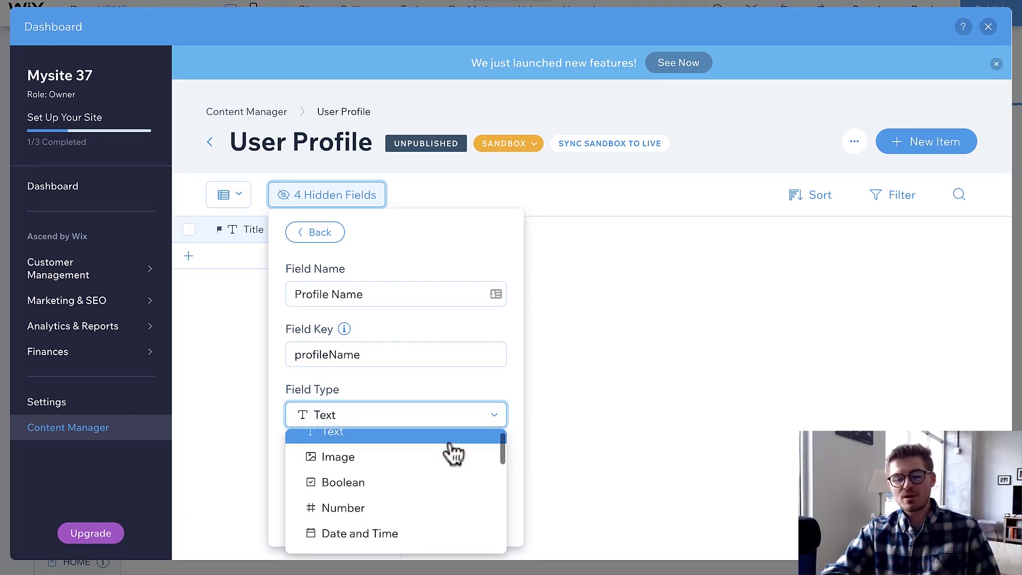
scroll(452, 453, up, 1)
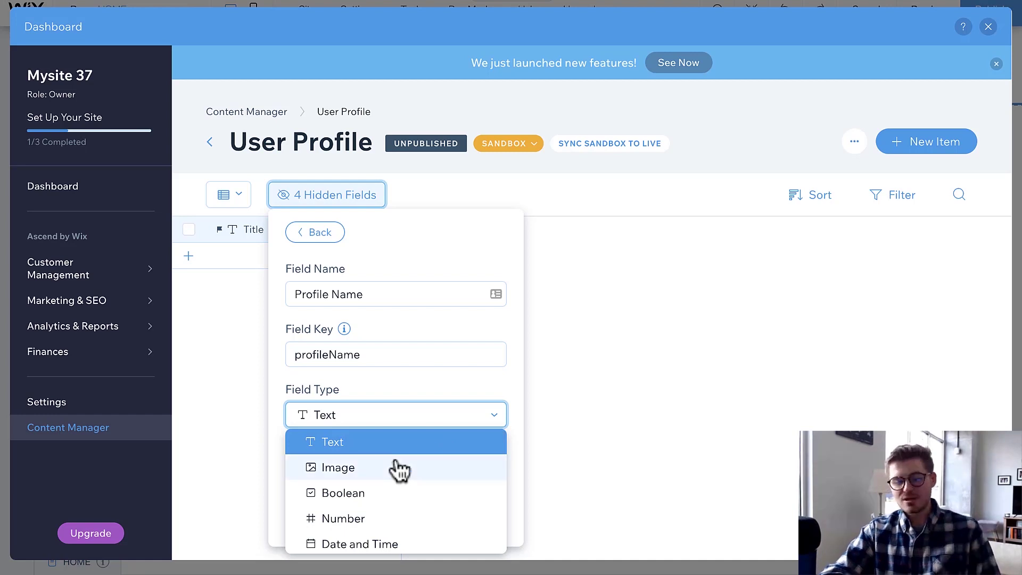
scroll(388, 487, down, 1)
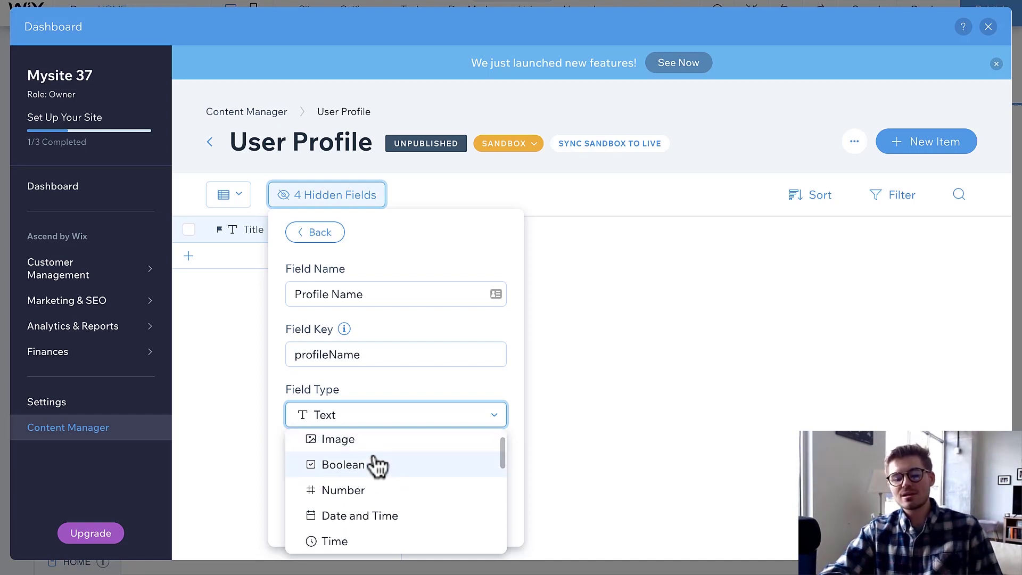
scroll(376, 468, down, 2)
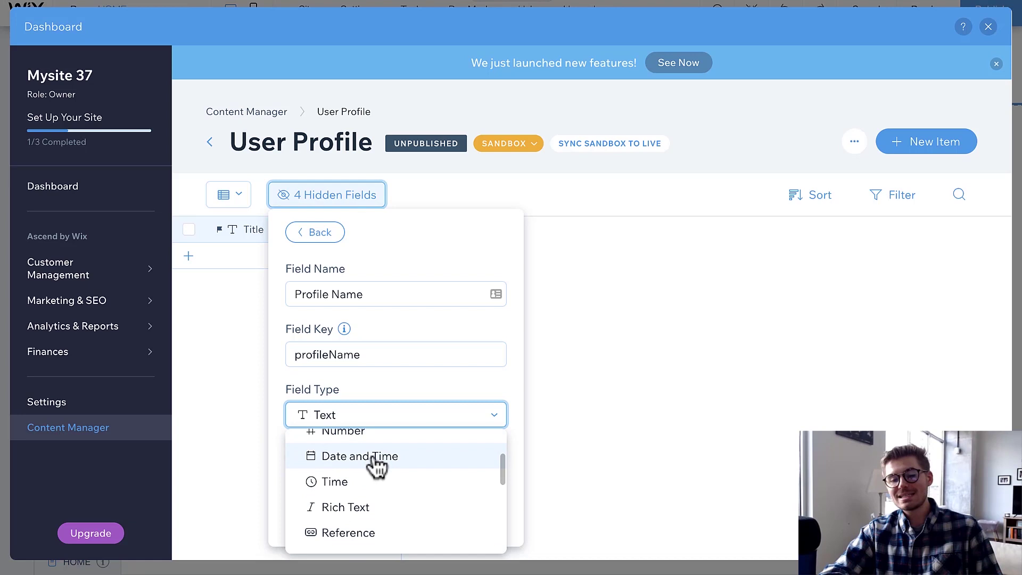
scroll(359, 498, down, 2)
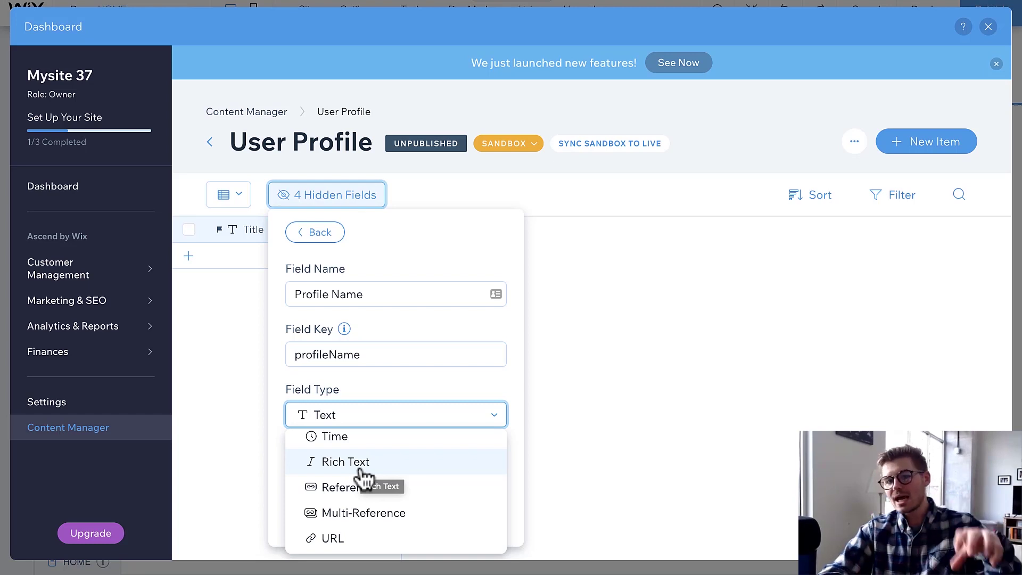
scroll(363, 476, down, 1)
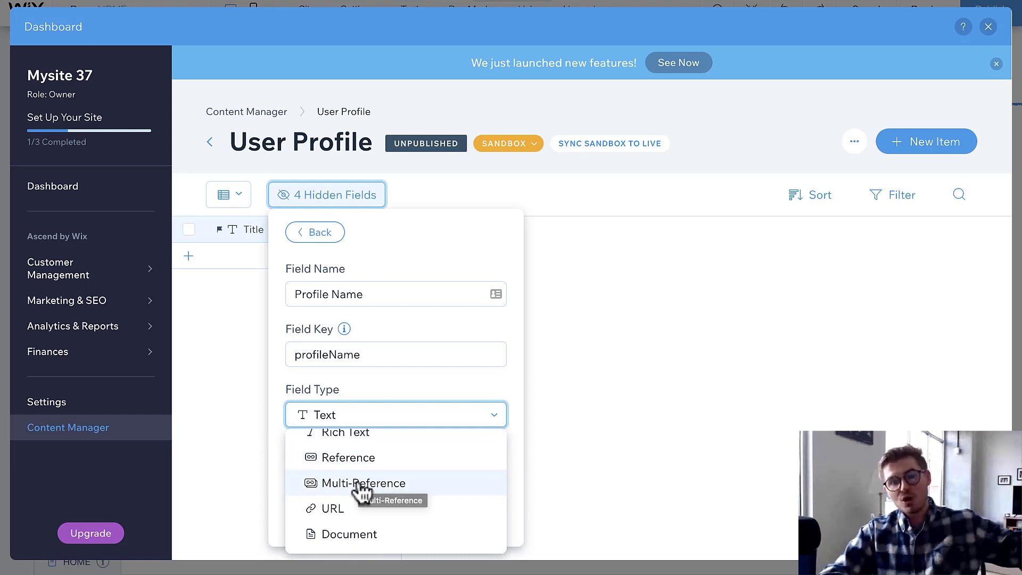
scroll(363, 487, down, 1)
scroll(363, 484, down, 1)
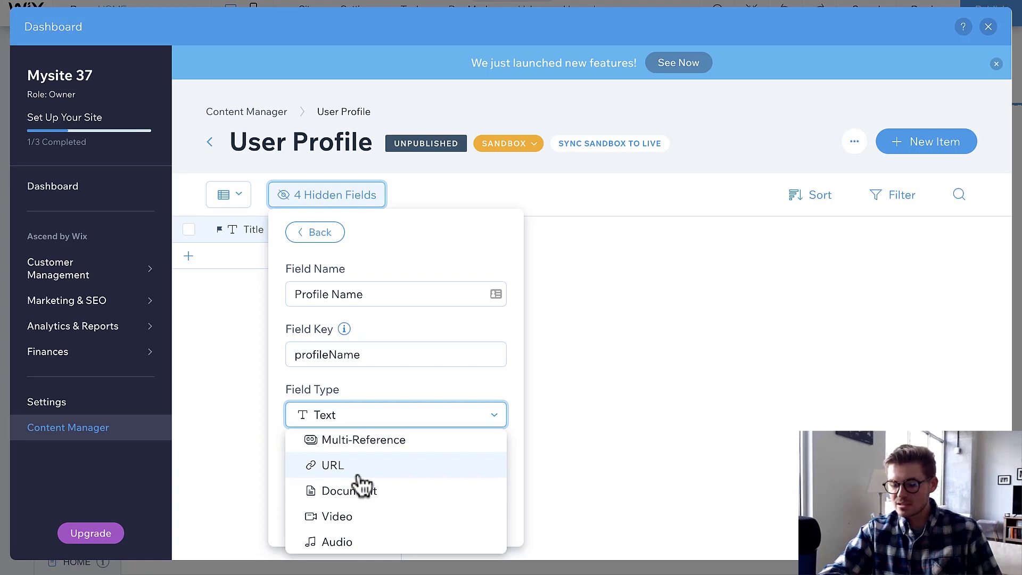
scroll(363, 484, down, 3)
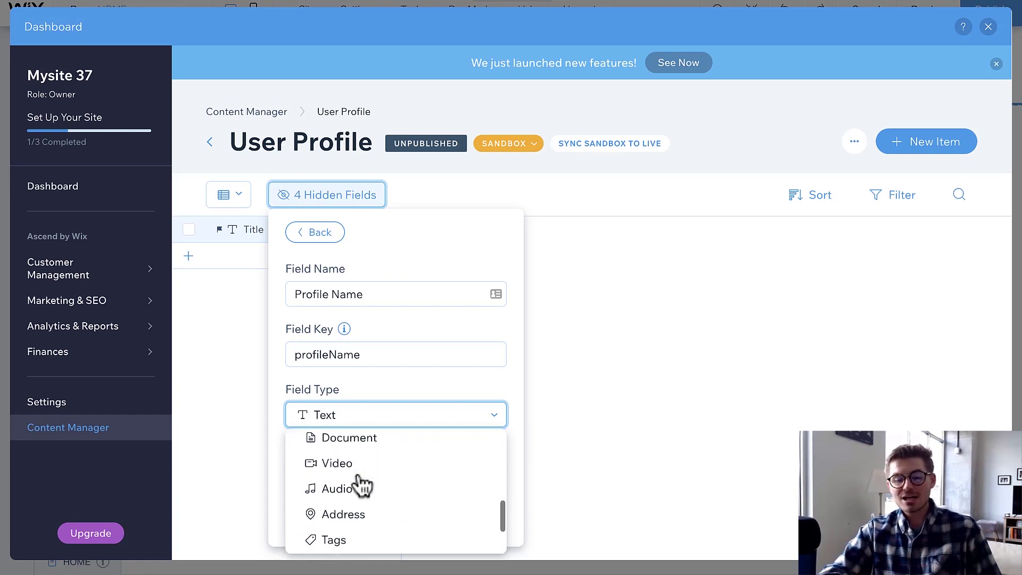
scroll(363, 485, down, 3)
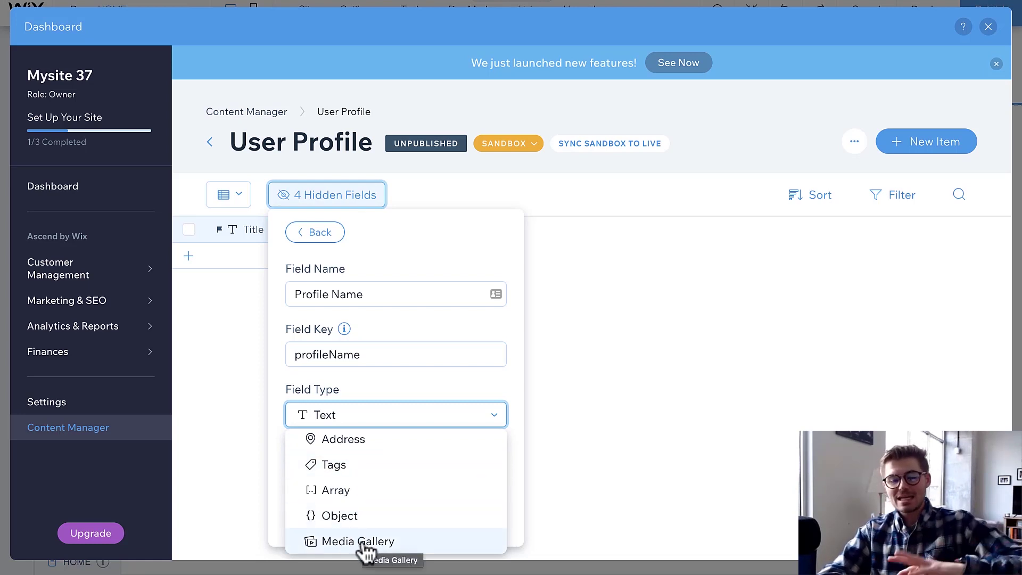
click(424, 425)
click(421, 425)
click(422, 425)
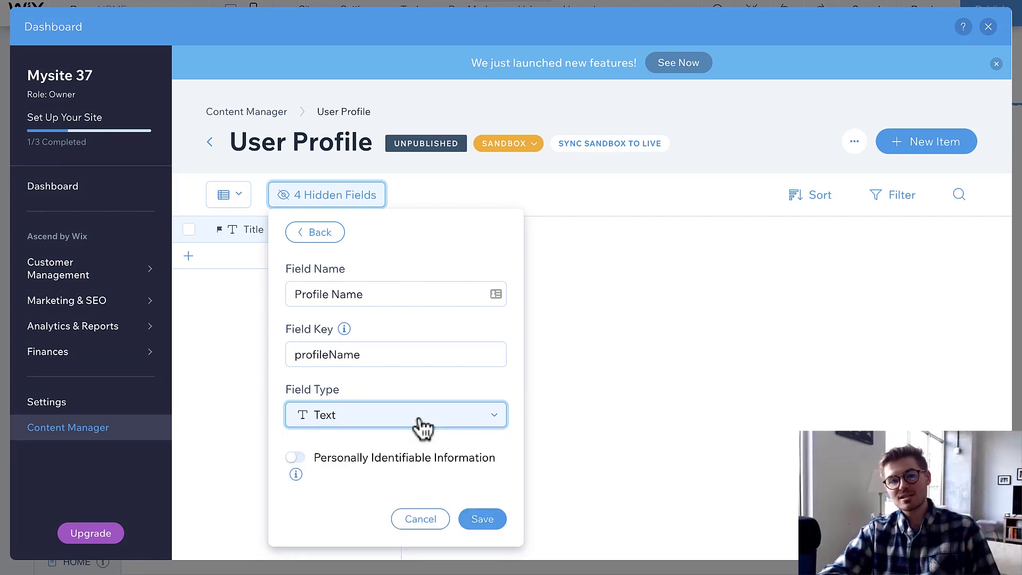
click(481, 521)
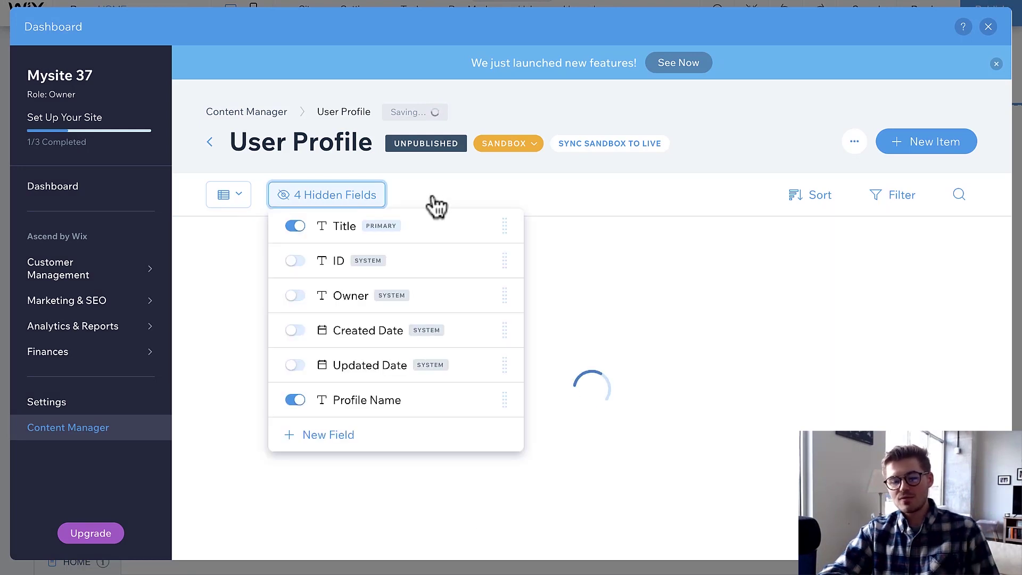
Close the field list and switch the collection view from Sandbox to Live and back.
click(358, 194)
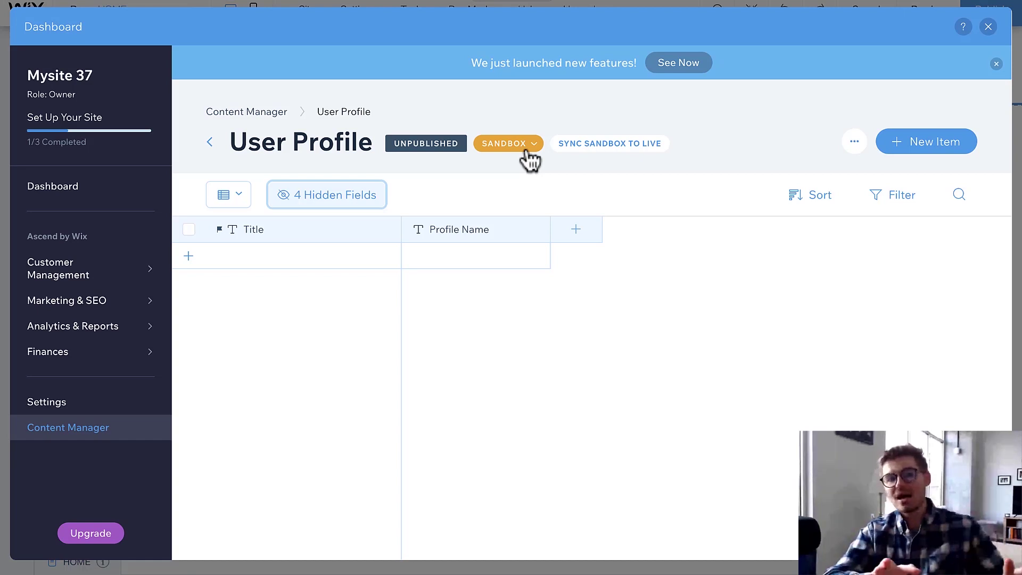
click(530, 157)
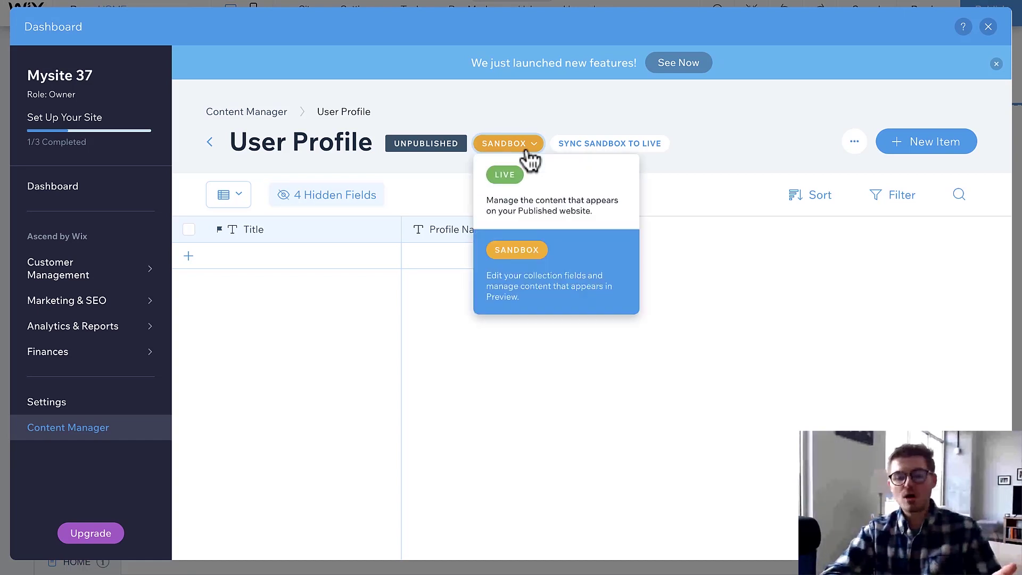
click(524, 189)
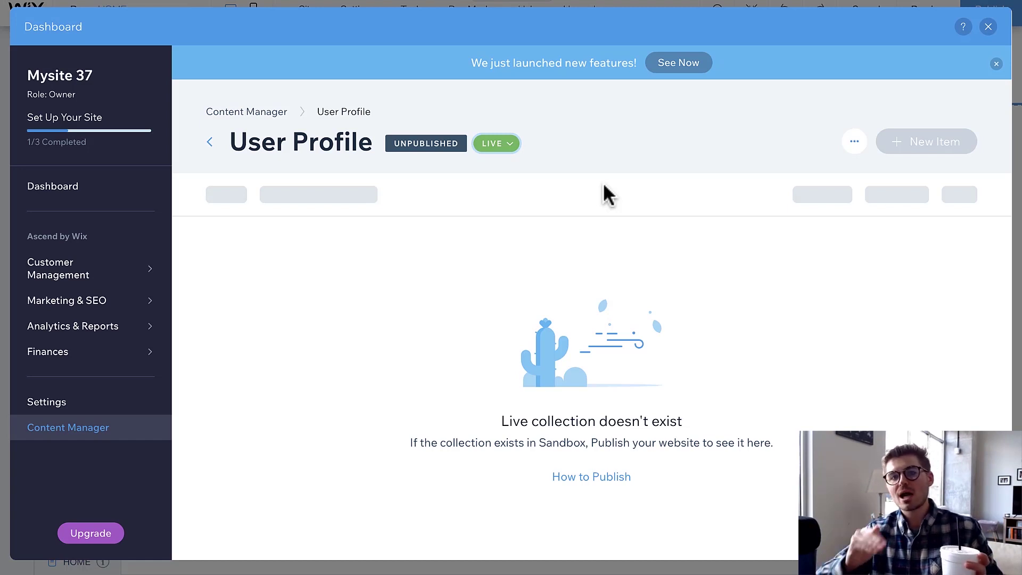
click(504, 145)
click(524, 254)
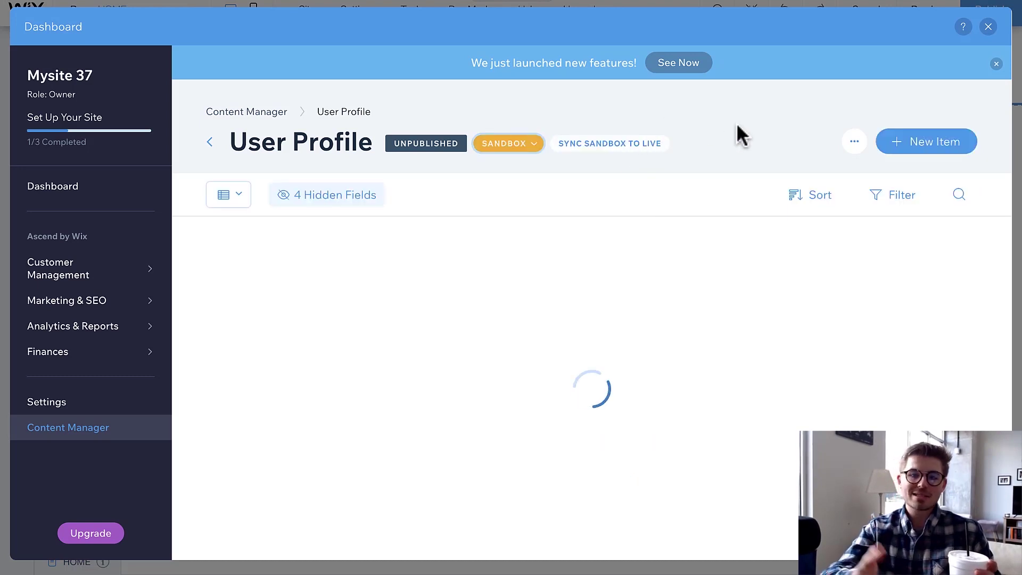
Try Sync Sandbox to Live, dismiss the publish-first notice, and open the collection's more actions.
click(629, 147)
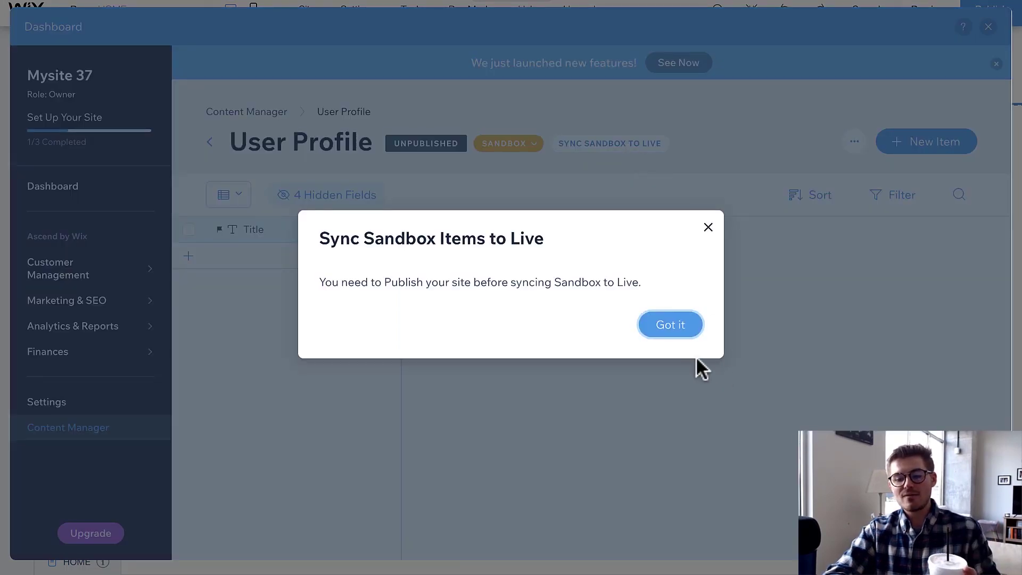
click(708, 226)
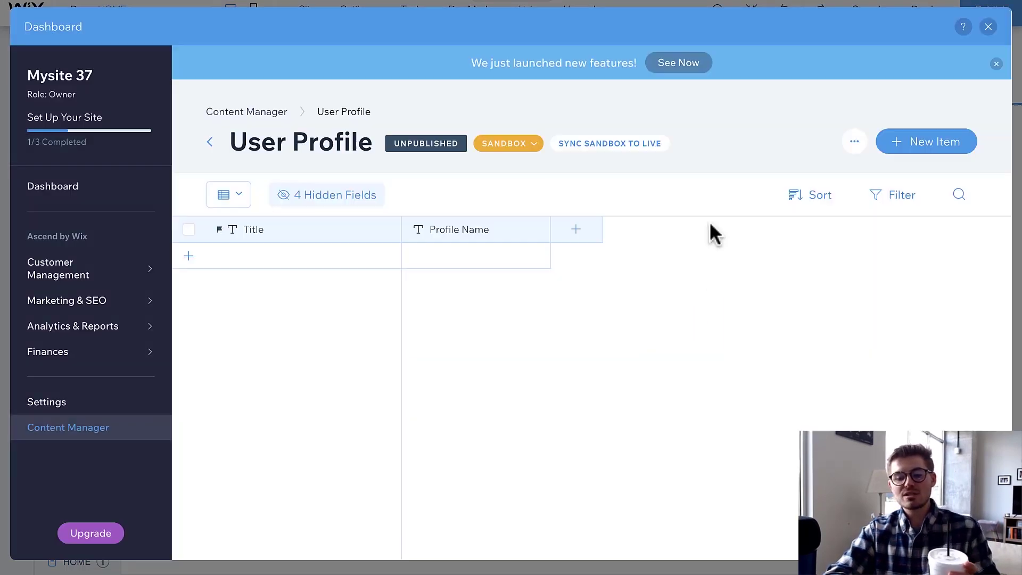
click(854, 143)
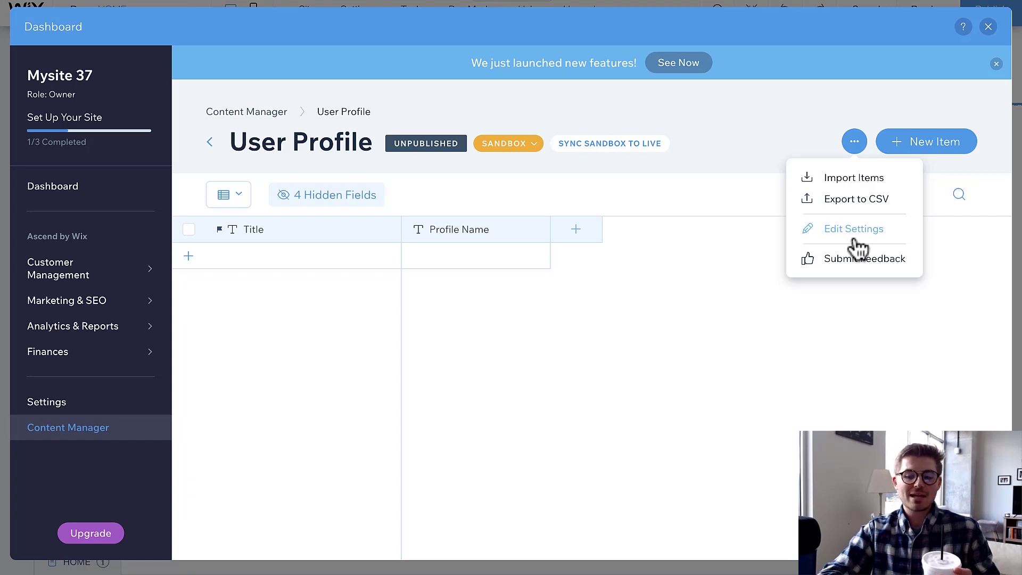
Open a new User Profile item, click into Title and Profile Name, then leave without saving.
click(929, 144)
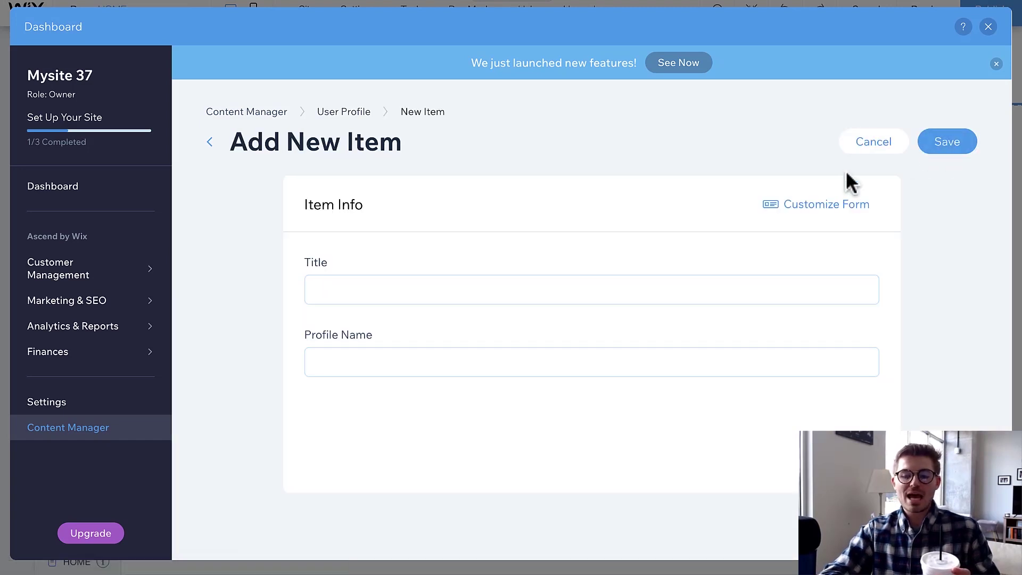
click(449, 294)
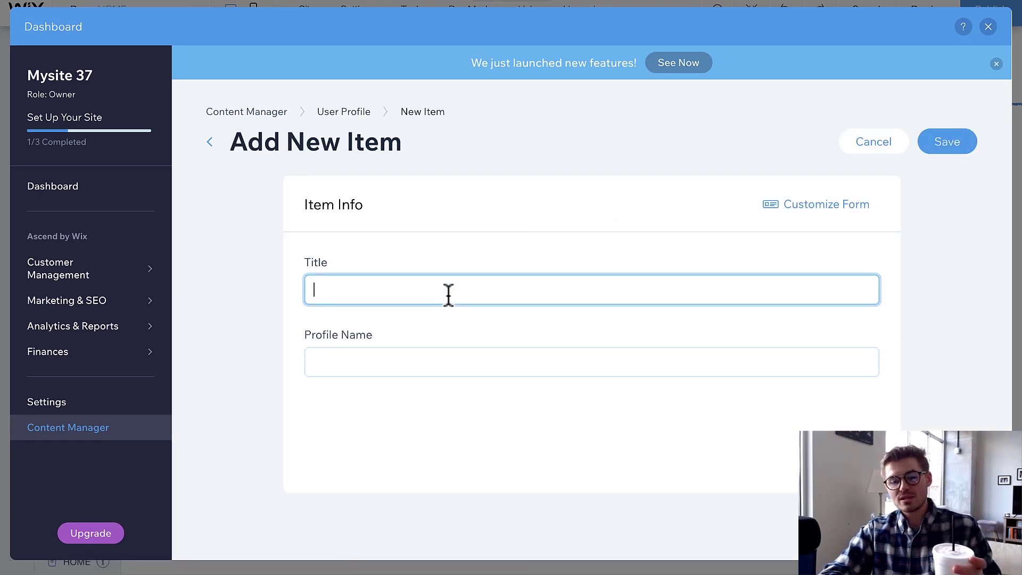
click(428, 349)
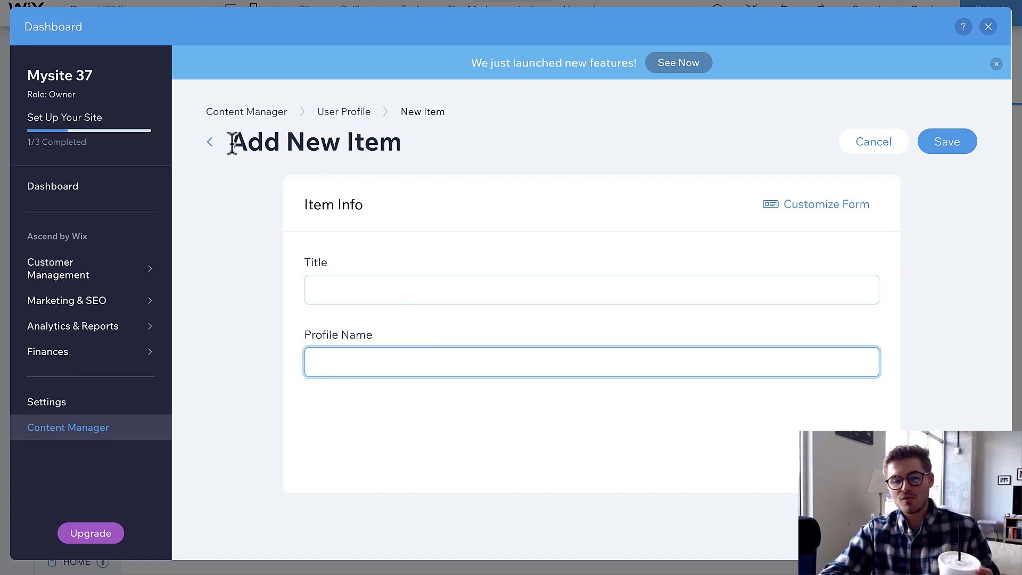
click(213, 143)
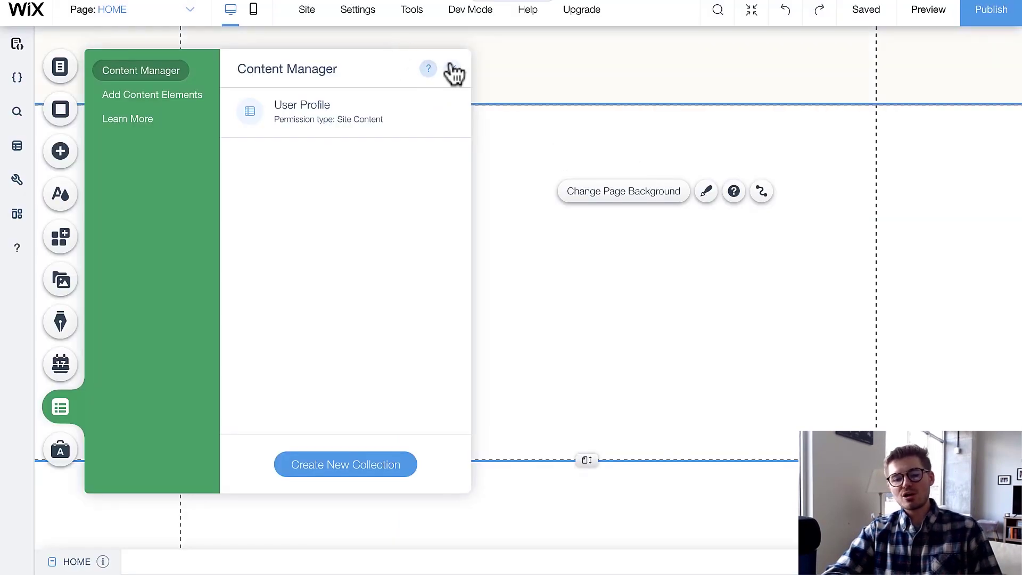
Close the dashboard and add a Blank Dynamic Page from the User Profile collection's actions menu.
click(450, 69)
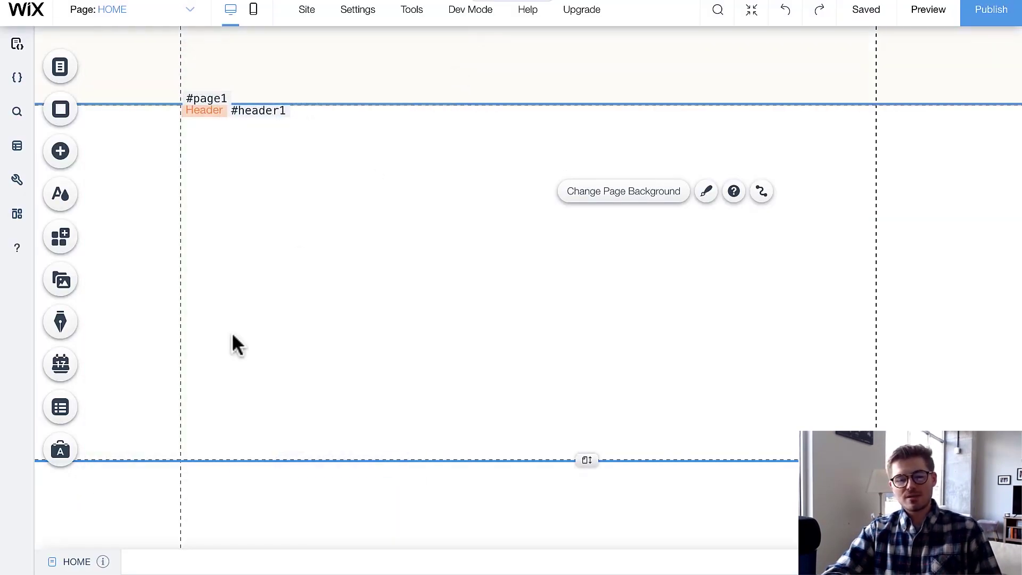
click(61, 412)
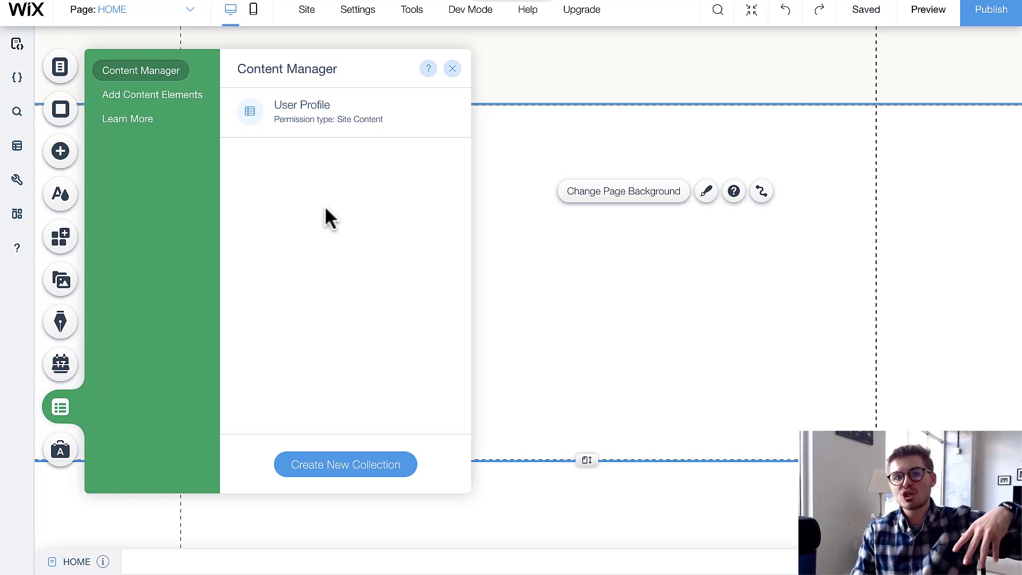
mouse_move(418, 117)
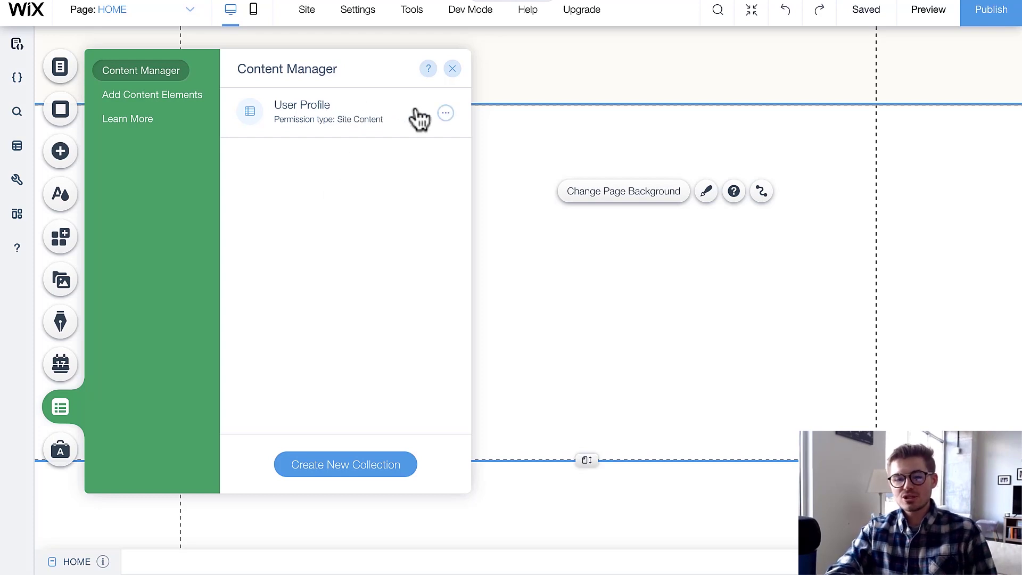
click(446, 114)
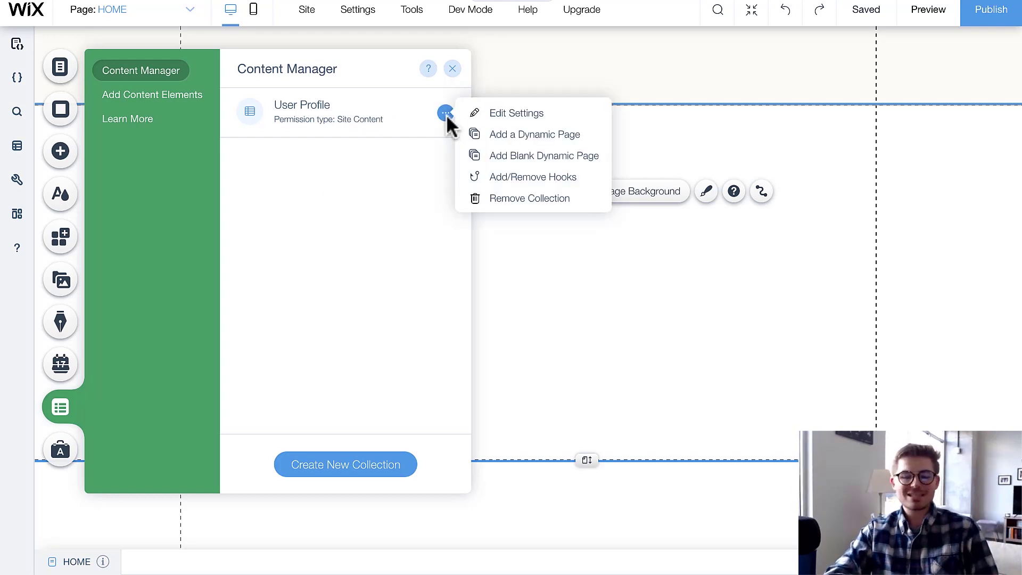
click(526, 160)
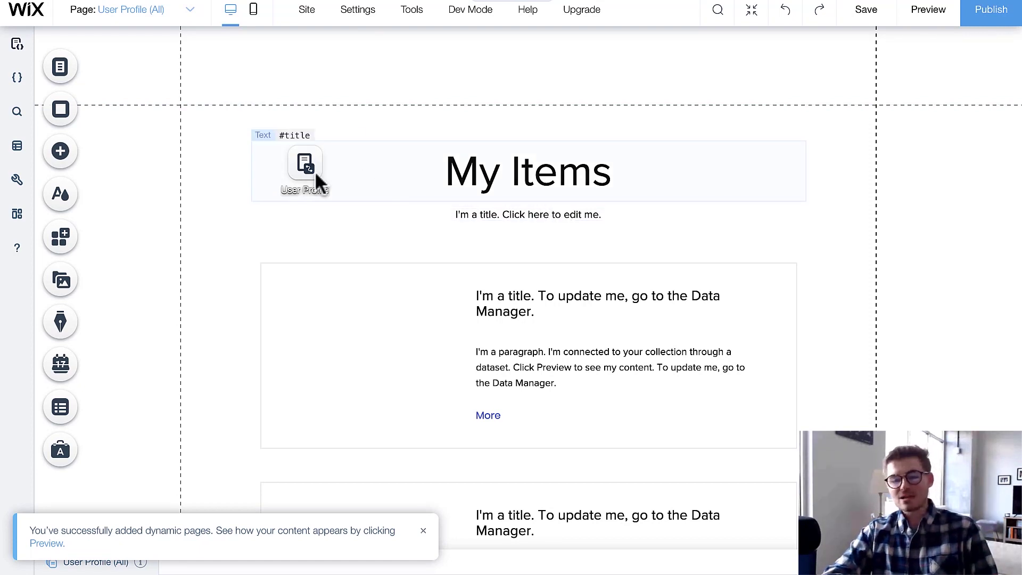
Move the User Profile dataset to the page's left edge and check the My Items heading and subtitle.
drag(308, 169, 149, 151)
click(520, 188)
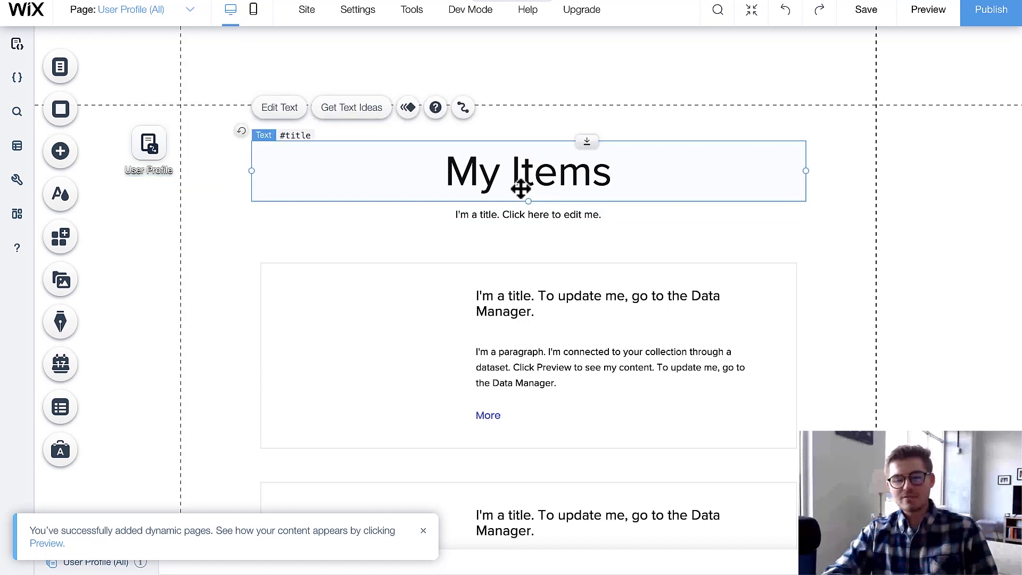
click(531, 221)
click(531, 218)
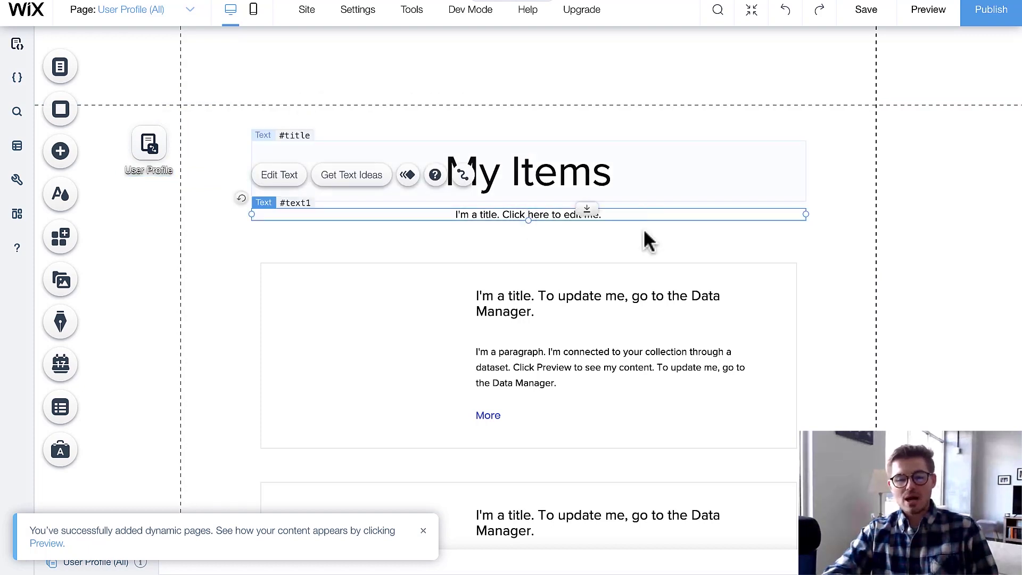
scroll(615, 401, down, 3)
scroll(614, 391, up, 3)
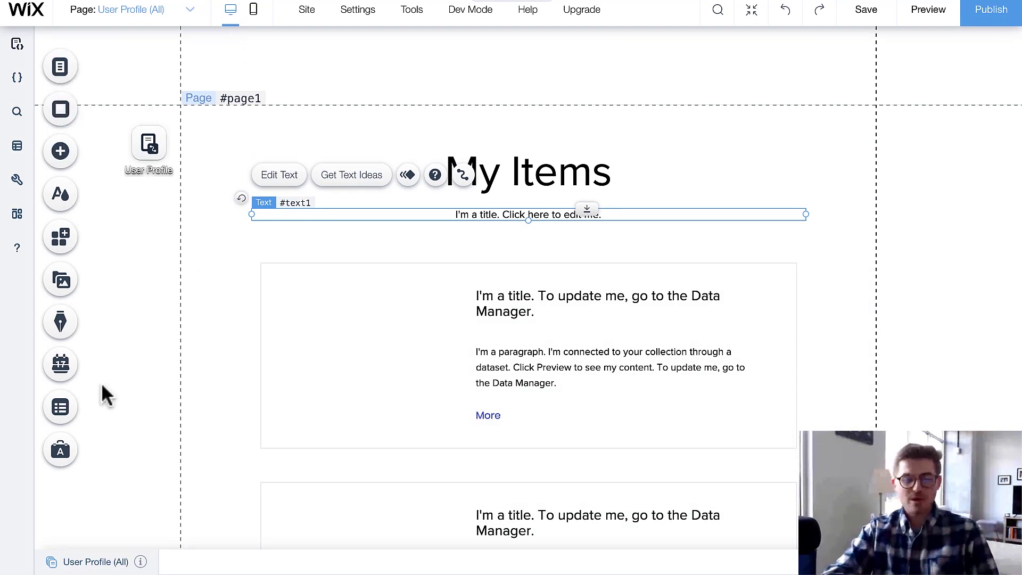
Create a blank dynamic page for the User Profile collection from the collections list.
click(63, 418)
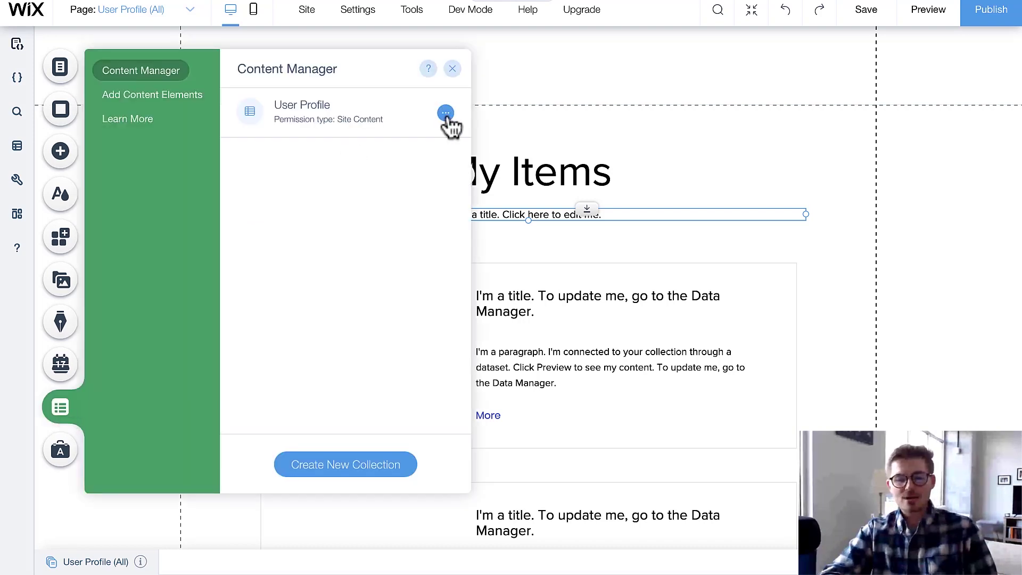
click(445, 113)
click(530, 157)
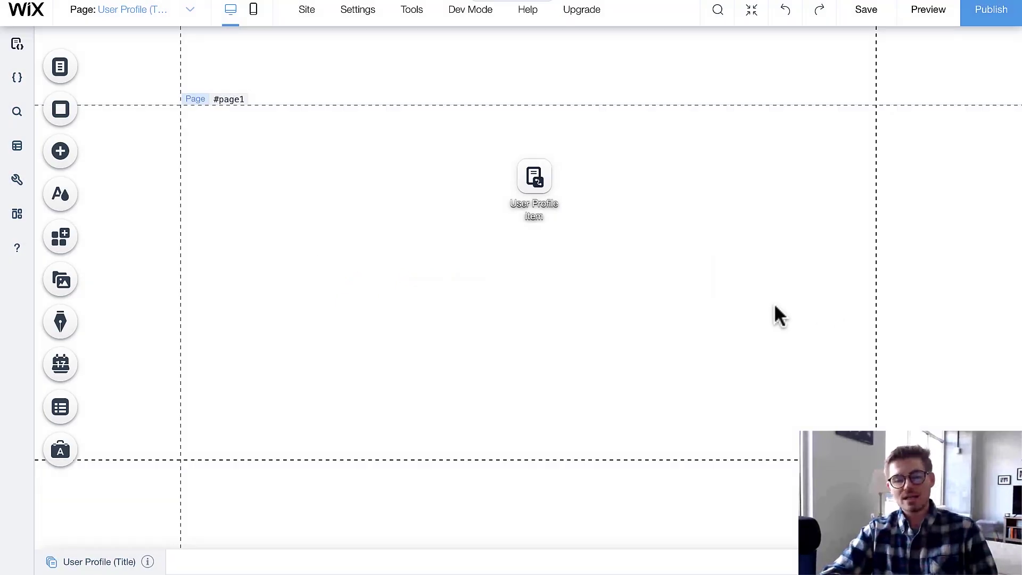
Drag the User Profile Item dataset into the page's left margin and confirm its mode stays Read-only.
drag(546, 193, 215, 143)
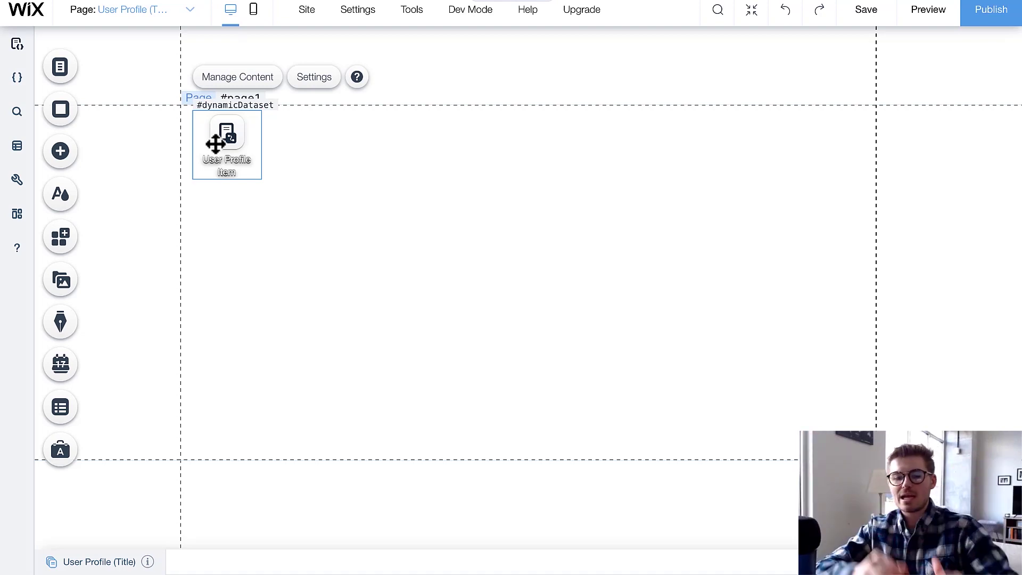
click(313, 78)
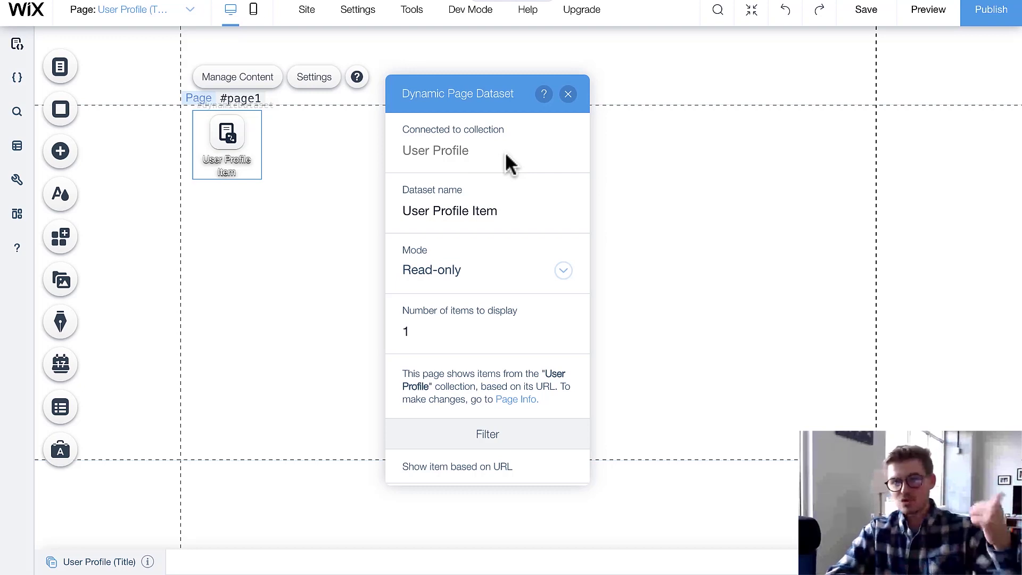
click(480, 282)
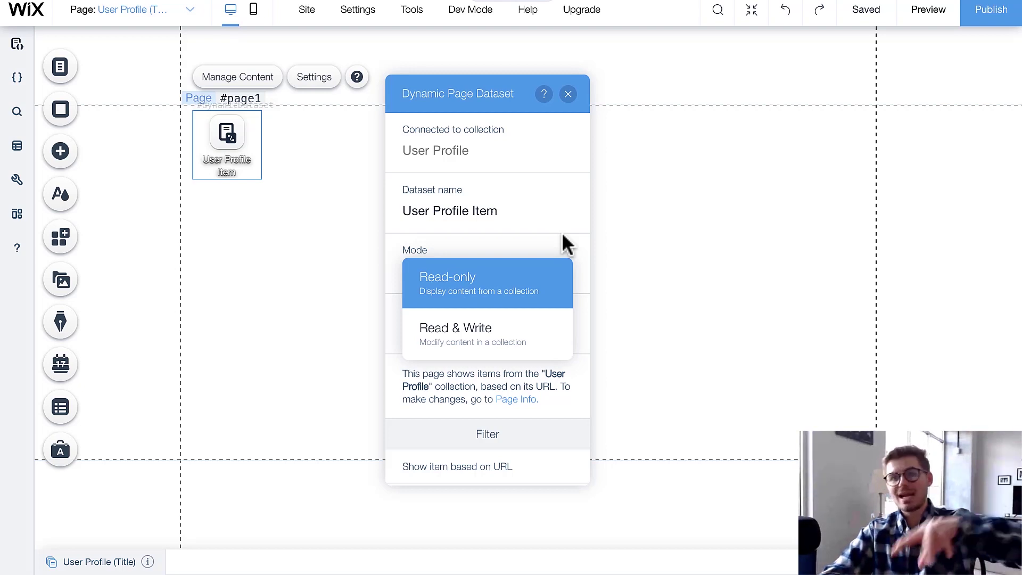
click(500, 273)
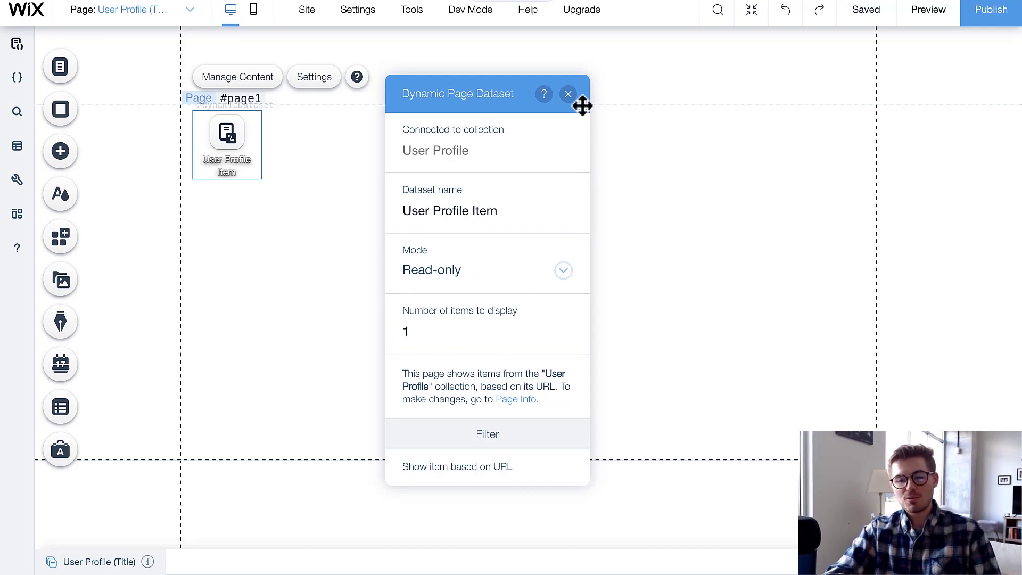
click(568, 95)
drag(247, 137, 147, 165)
click(362, 191)
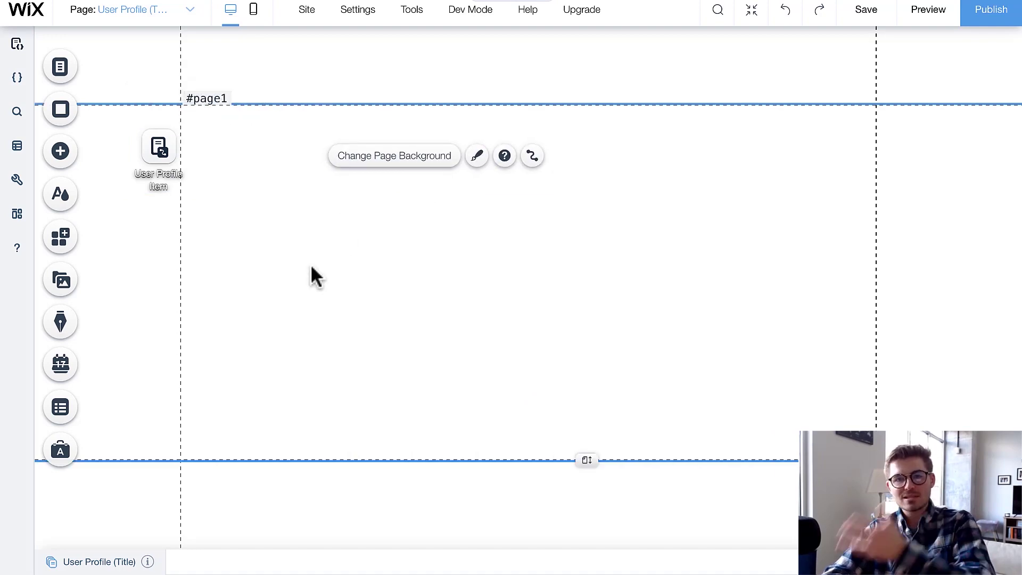
Add a Heading 6 text element and move it up near the top of the page.
click(61, 160)
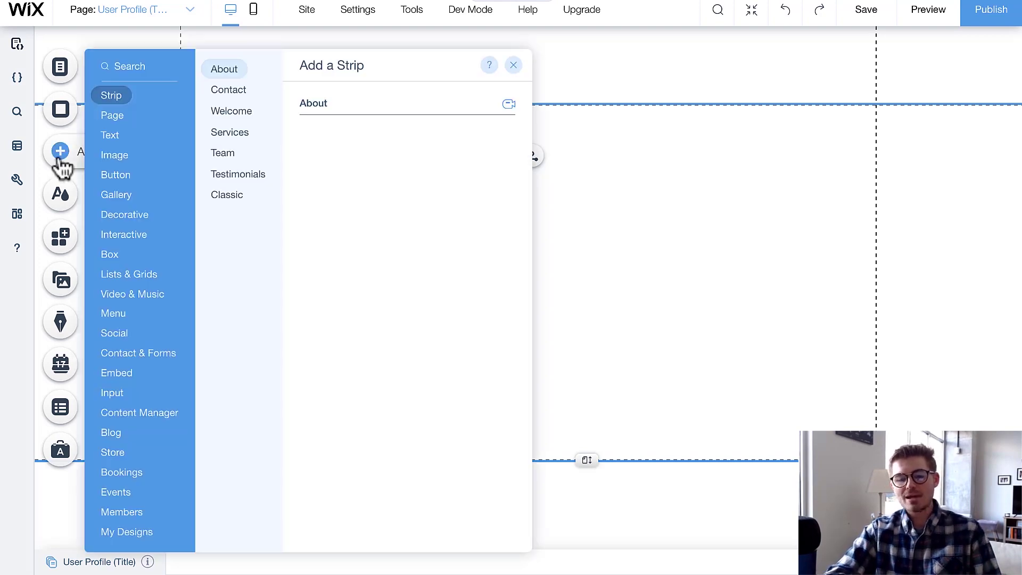
click(110, 137)
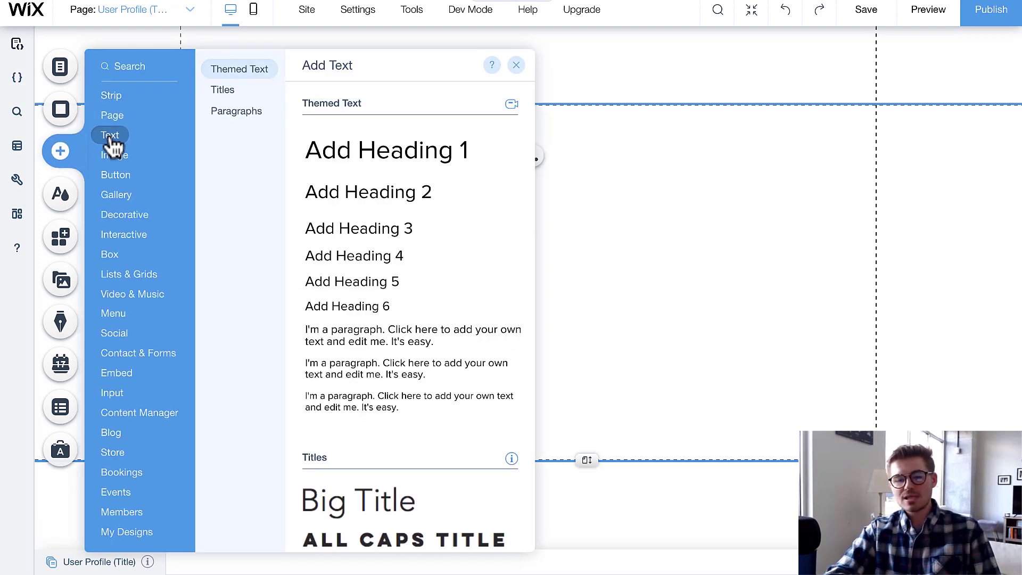
click(372, 314)
drag(509, 292, 471, 145)
click(484, 211)
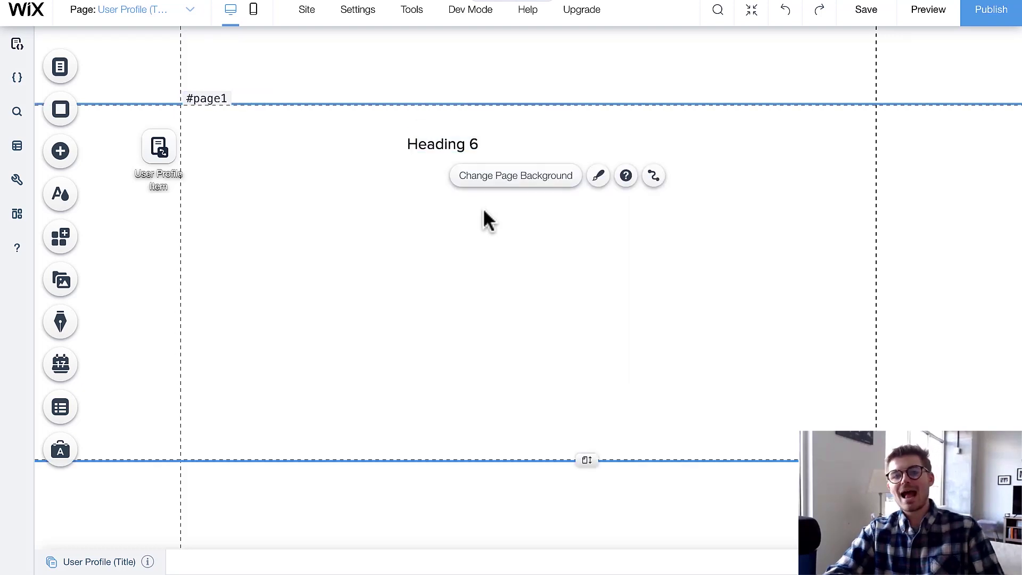
click(445, 145)
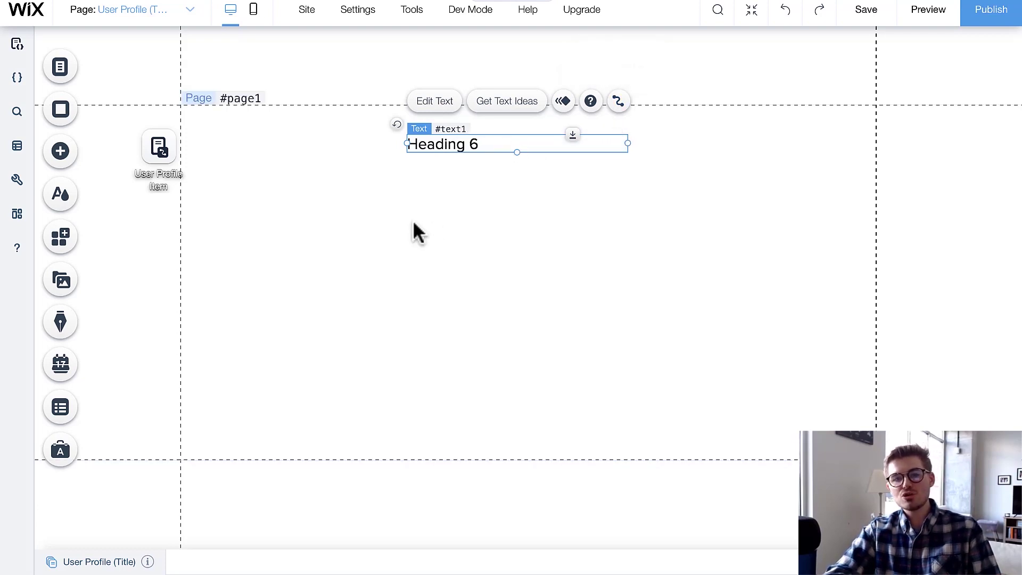
click(477, 189)
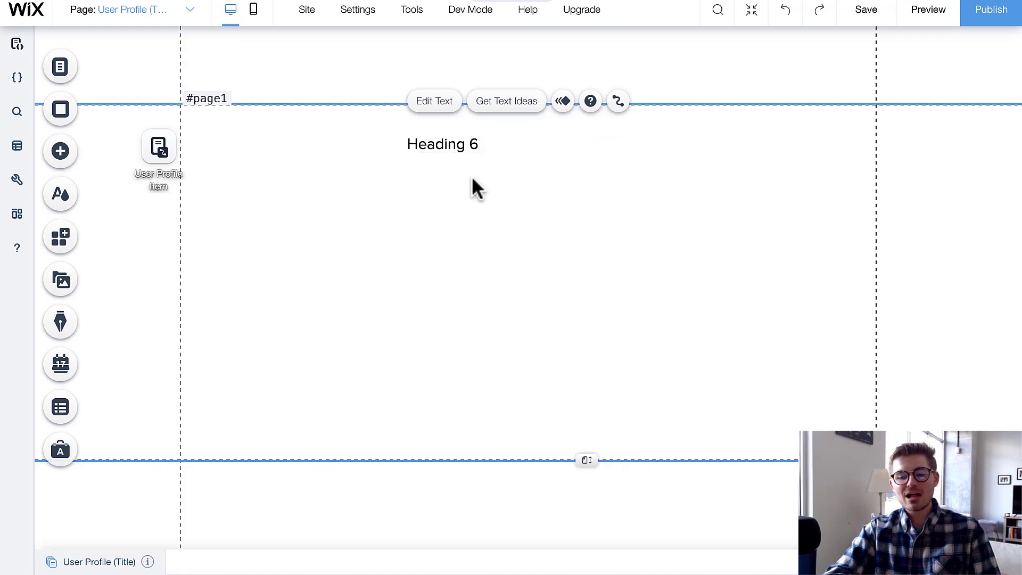
Change the heading's wording to 'Profile Name'.
double_click(420, 147)
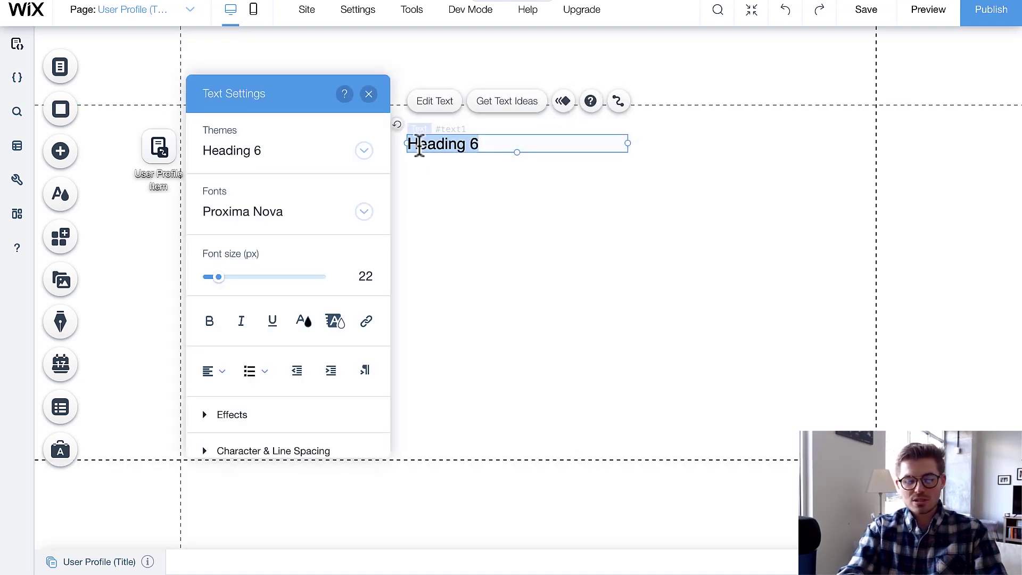
text(Profile N)
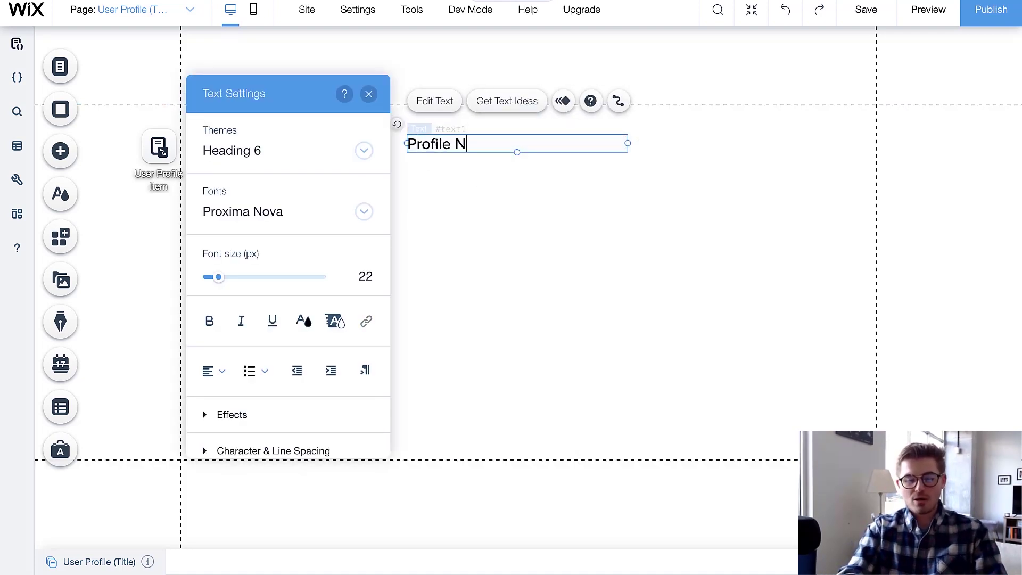
text(ame)
click(557, 219)
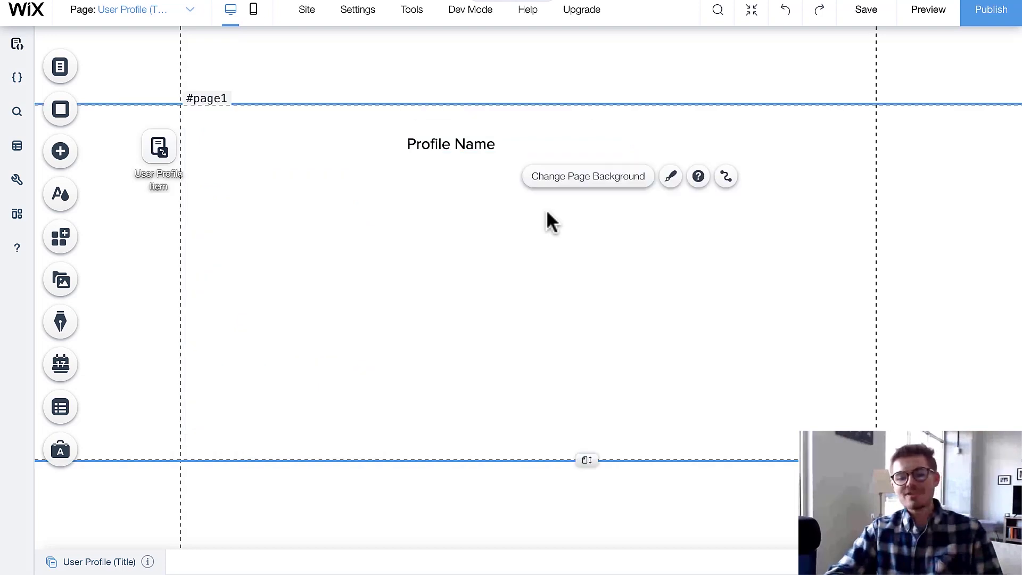
click(447, 146)
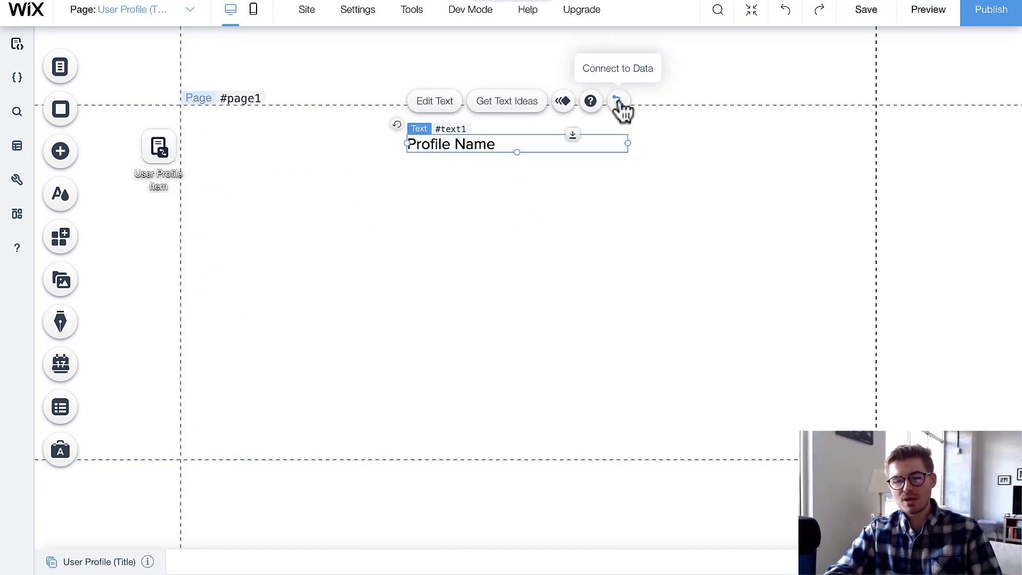
Connect the heading's text to the dataset's Profile Name (Text) field.
click(618, 102)
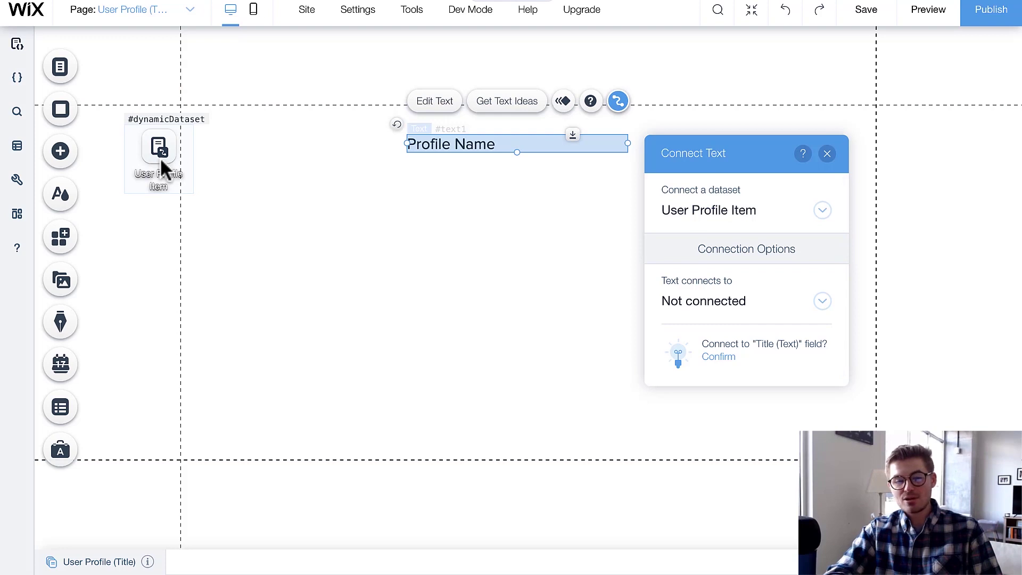
click(741, 313)
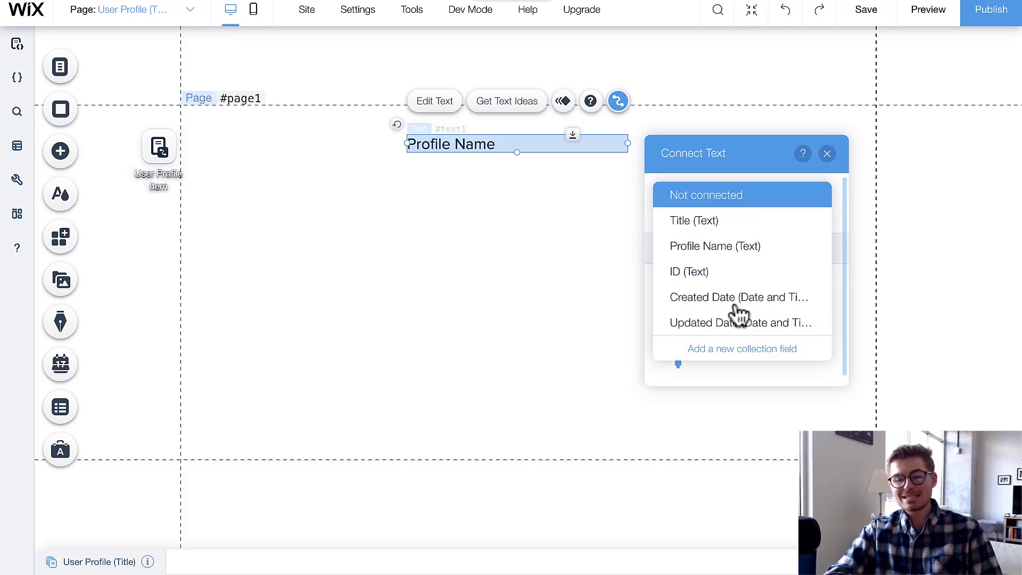
click(719, 255)
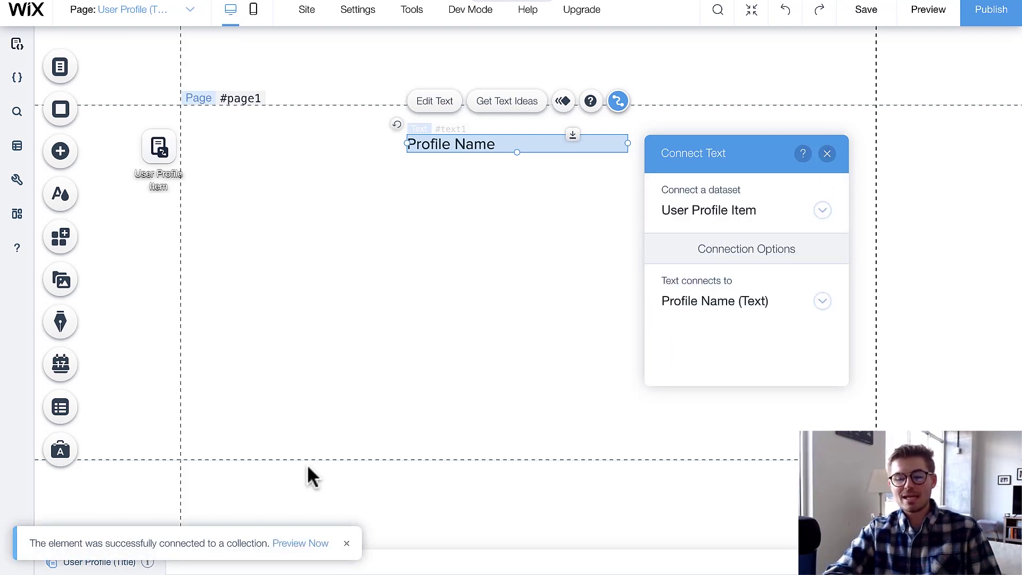
click(827, 154)
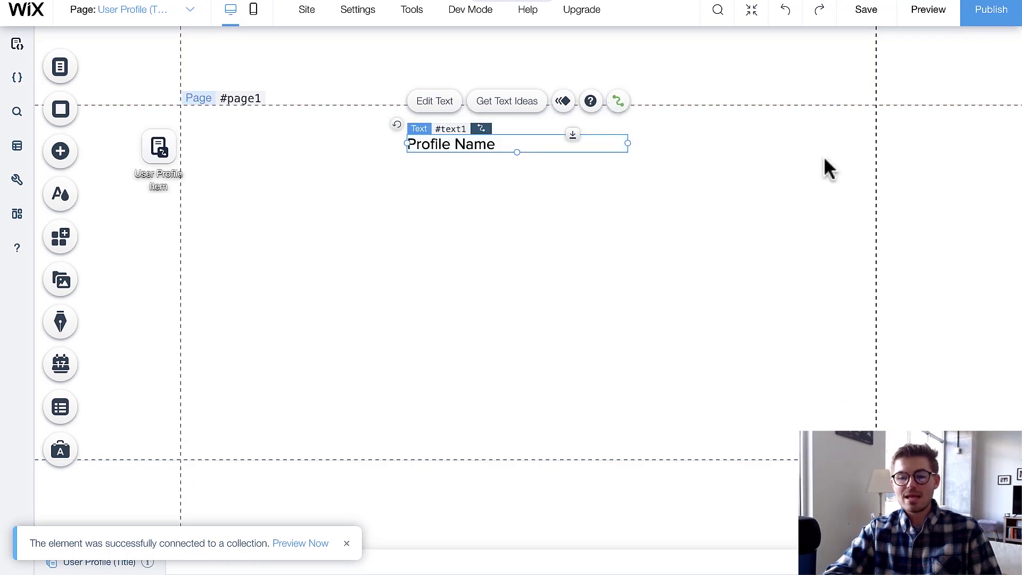
Save the site with URL slug 'Database Work', then view the User Profile collection in the dashboard.
click(867, 13)
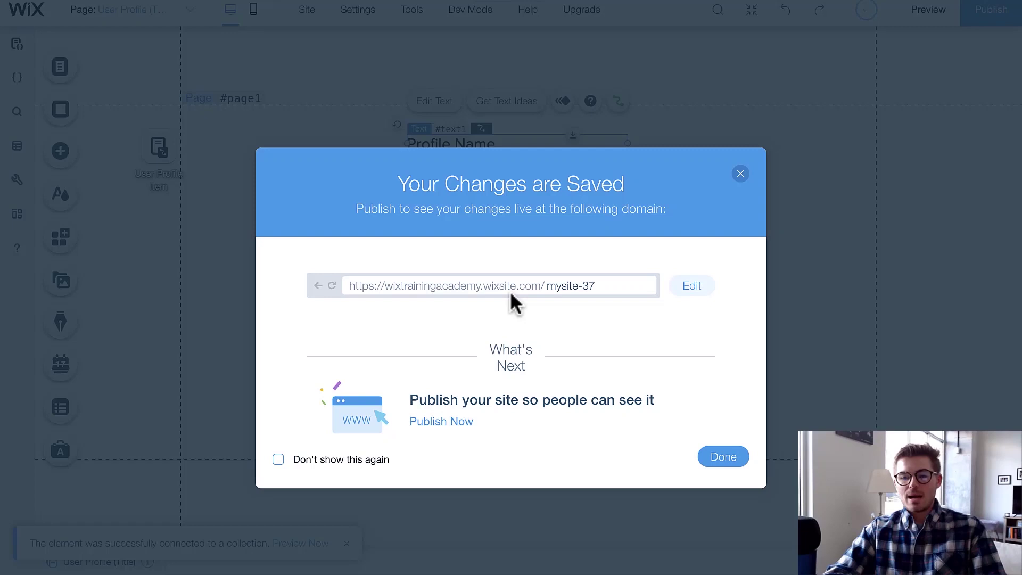
click(691, 286)
text(Database Work)
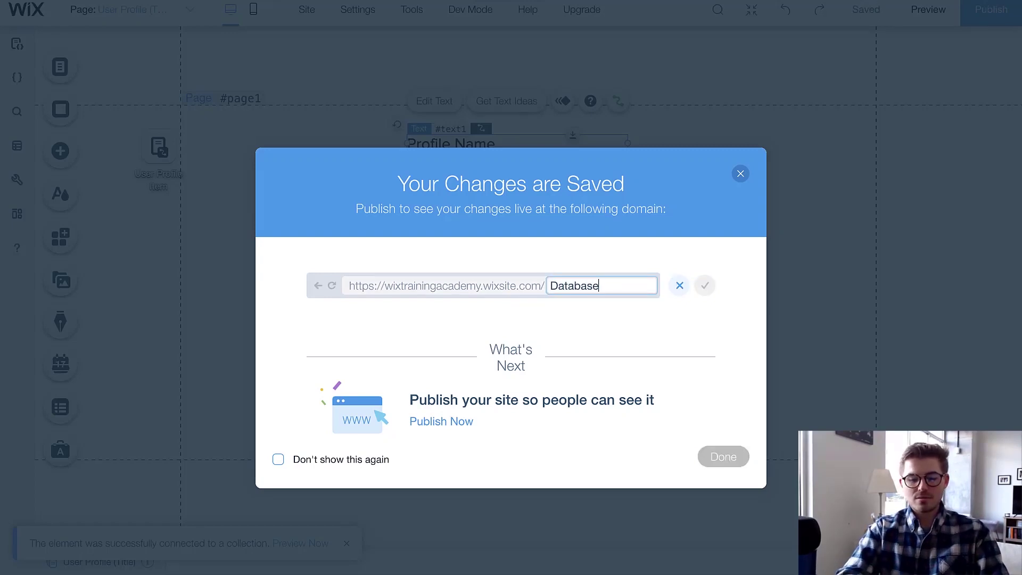
click(698, 290)
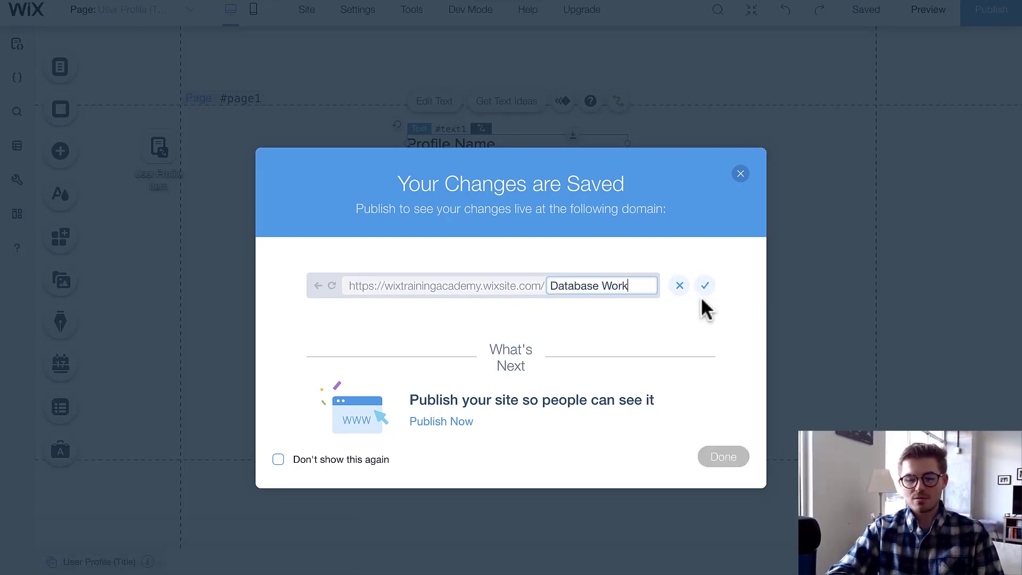
click(728, 461)
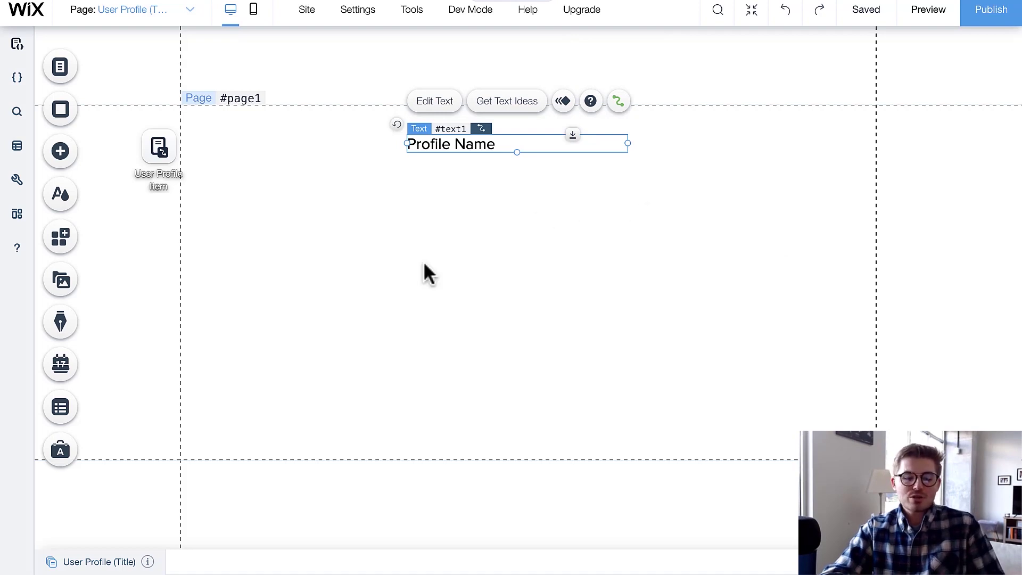
click(59, 415)
click(304, 112)
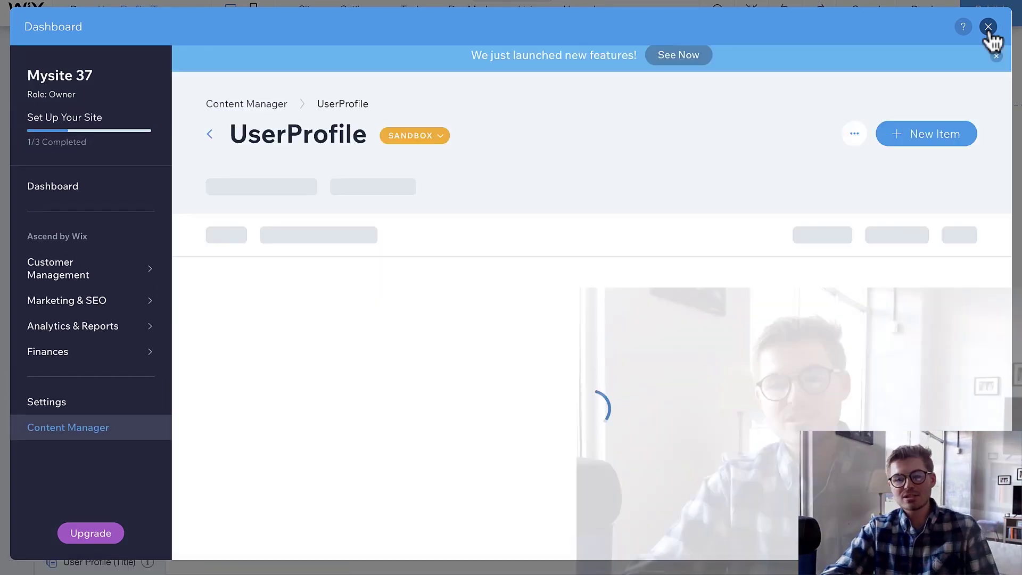
Close the dashboard and the collections list to return to the User Profile item page.
click(988, 29)
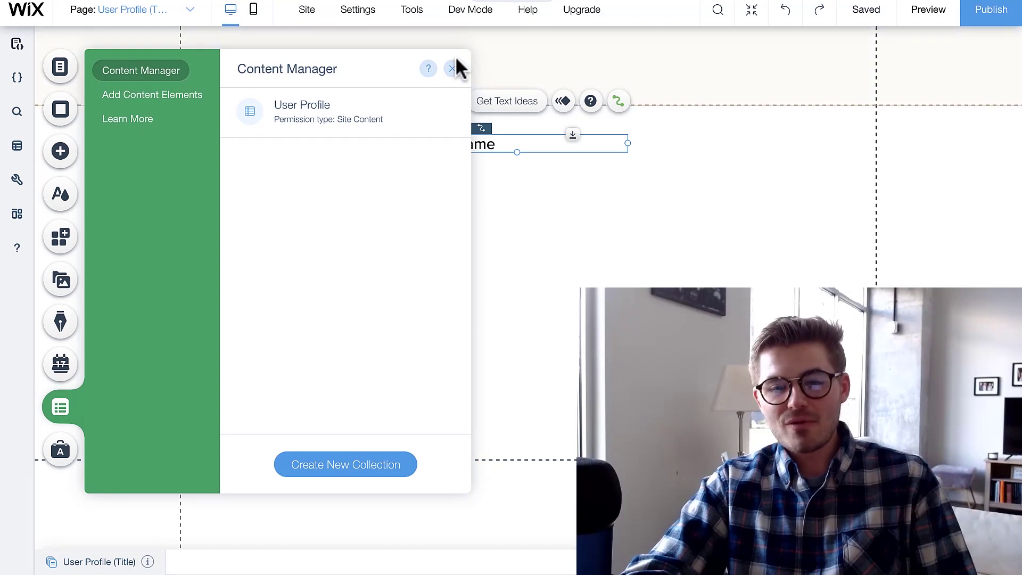
click(452, 68)
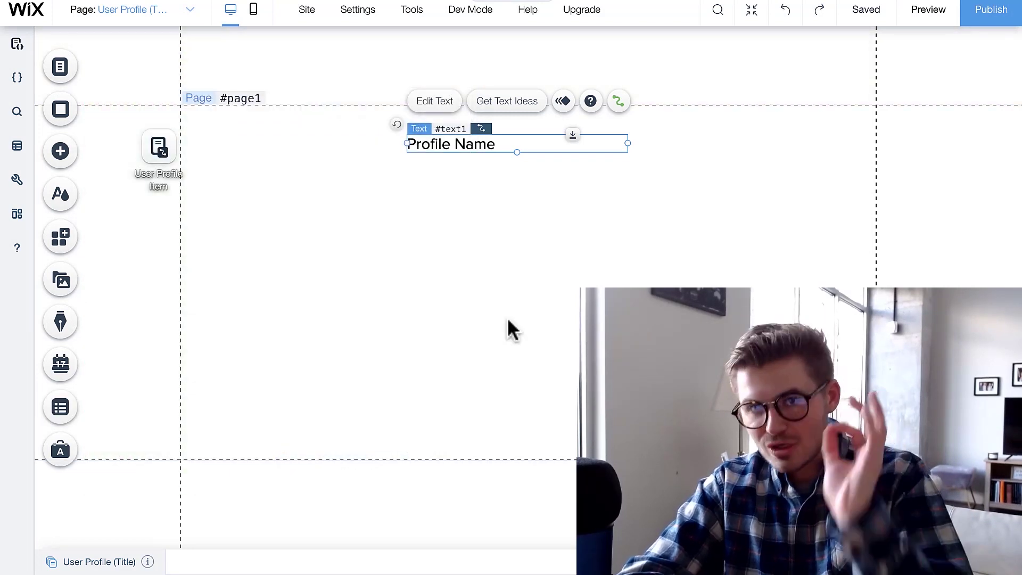